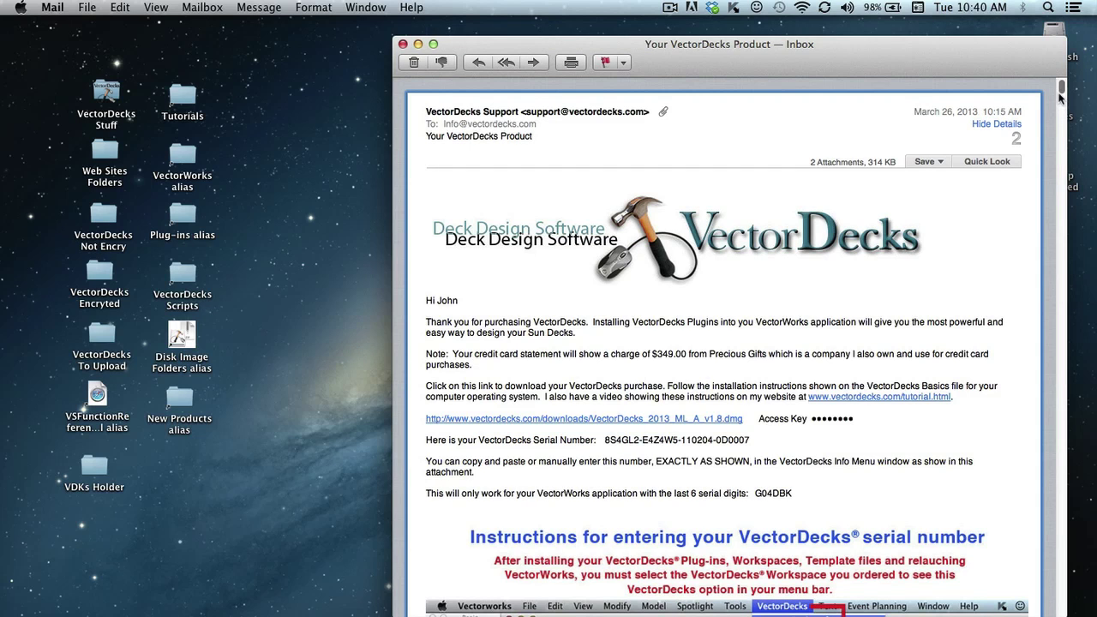
Read through the VectorDecks purchase e-mail, including its download link and the serial number entry instructions.
left_click_drag(1061, 99, 1063, 102)
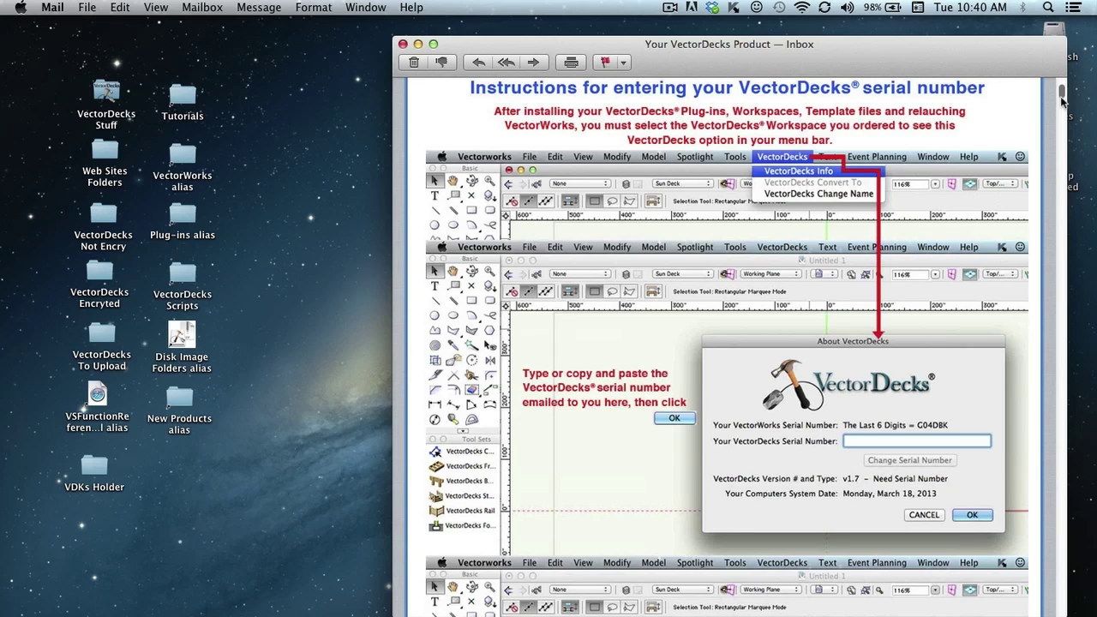
left_click_drag(1062, 101, 1063, 104)
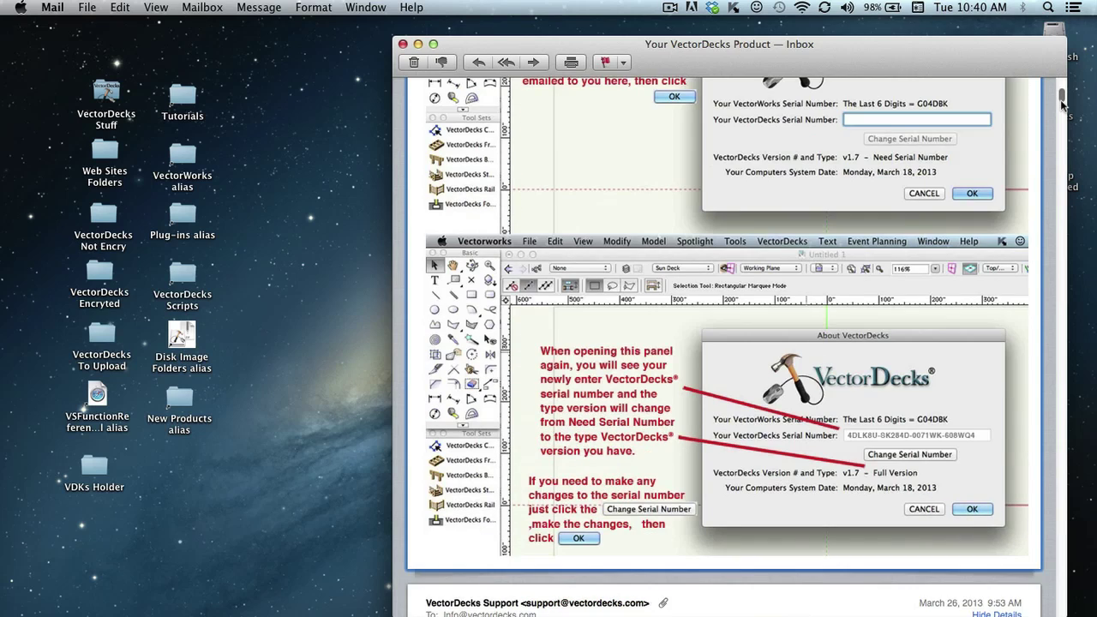
scroll(1063, 103, "up", 5)
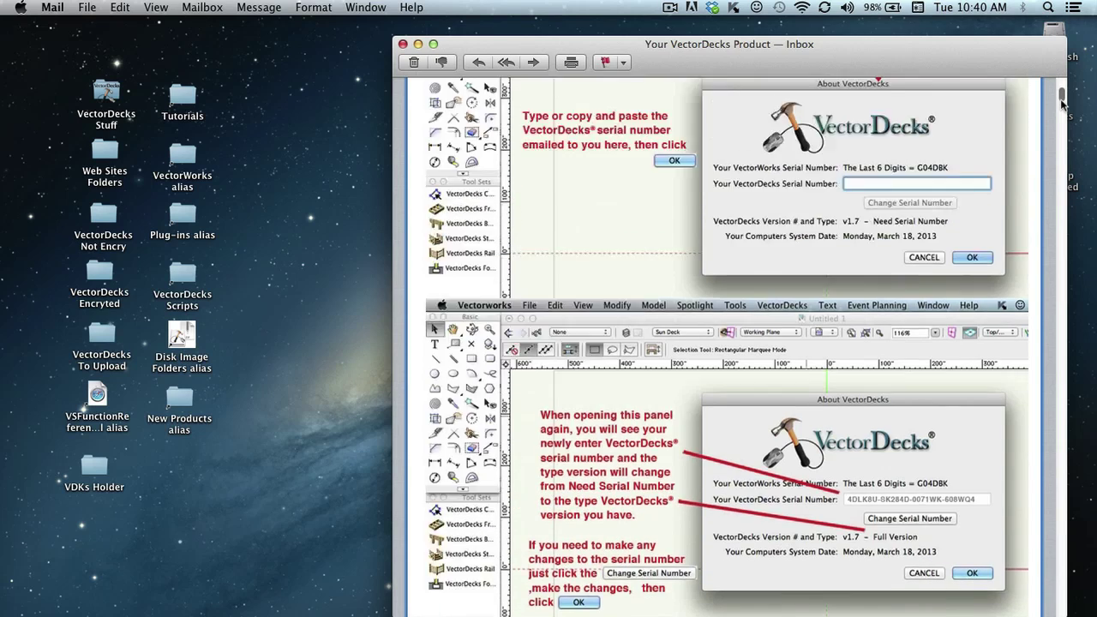
scroll(1063, 103, "up", 3)
scroll(1063, 102, "up", 3)
scroll(1063, 100, "up", 3)
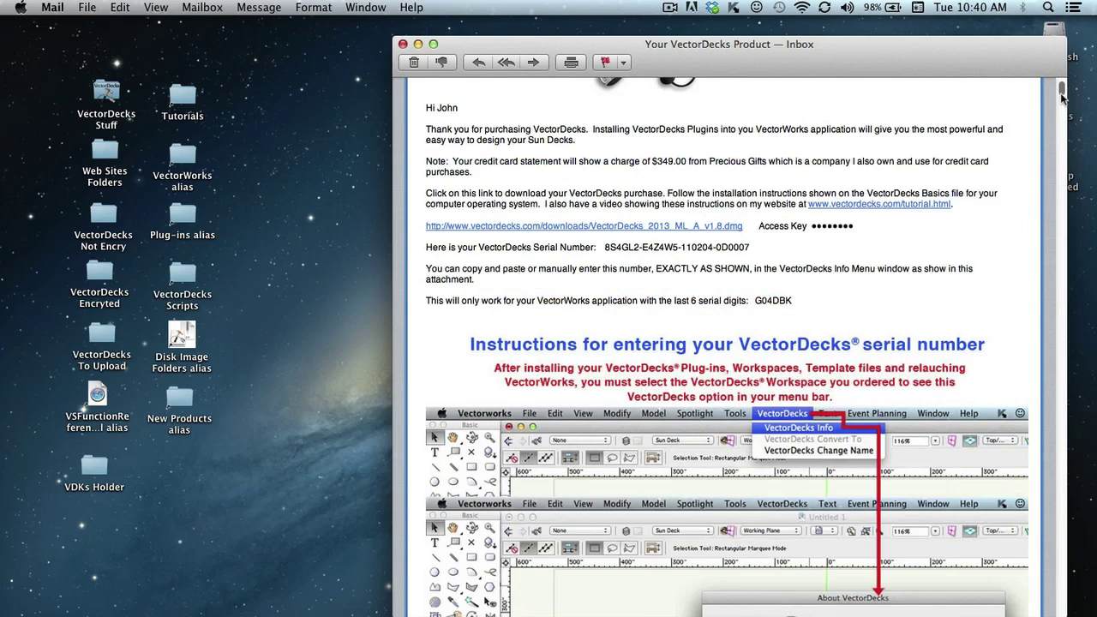
scroll(1063, 99, "up", 2)
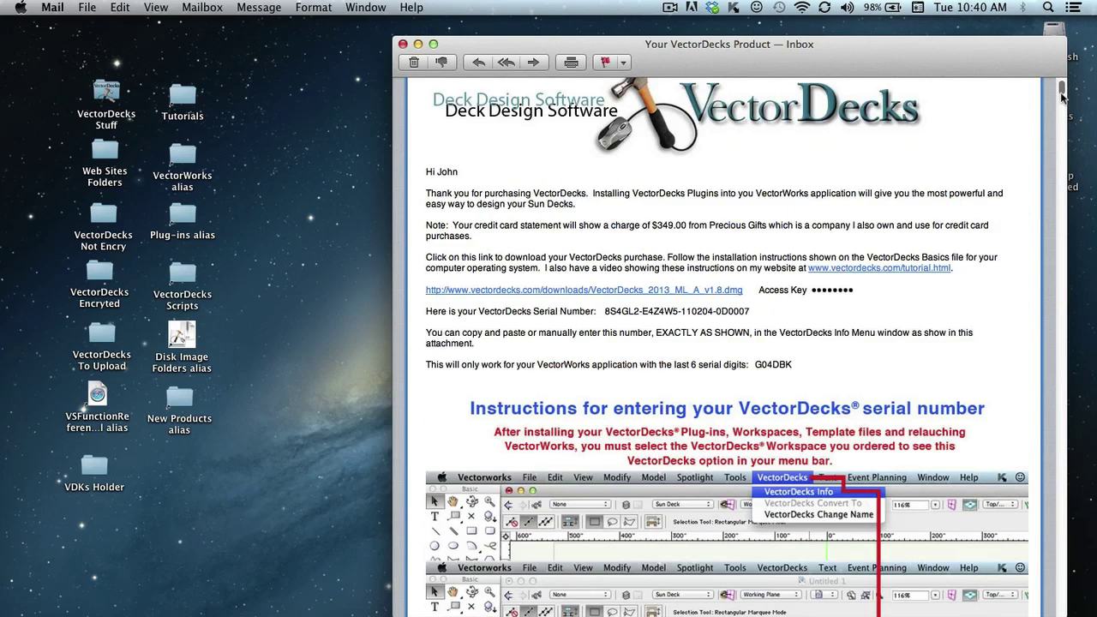
scroll(1063, 97, "up", 3)
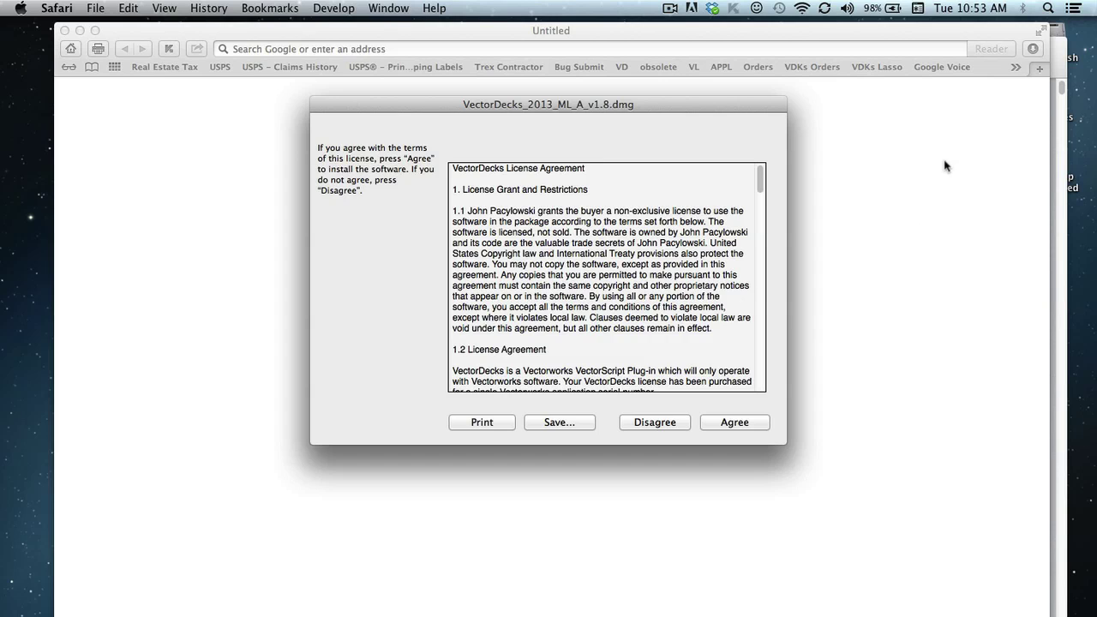
Check the access key line in the purchase e-mail, then review the VectorDecks license agreement to its end and accept it.
left_click(1059, 60)
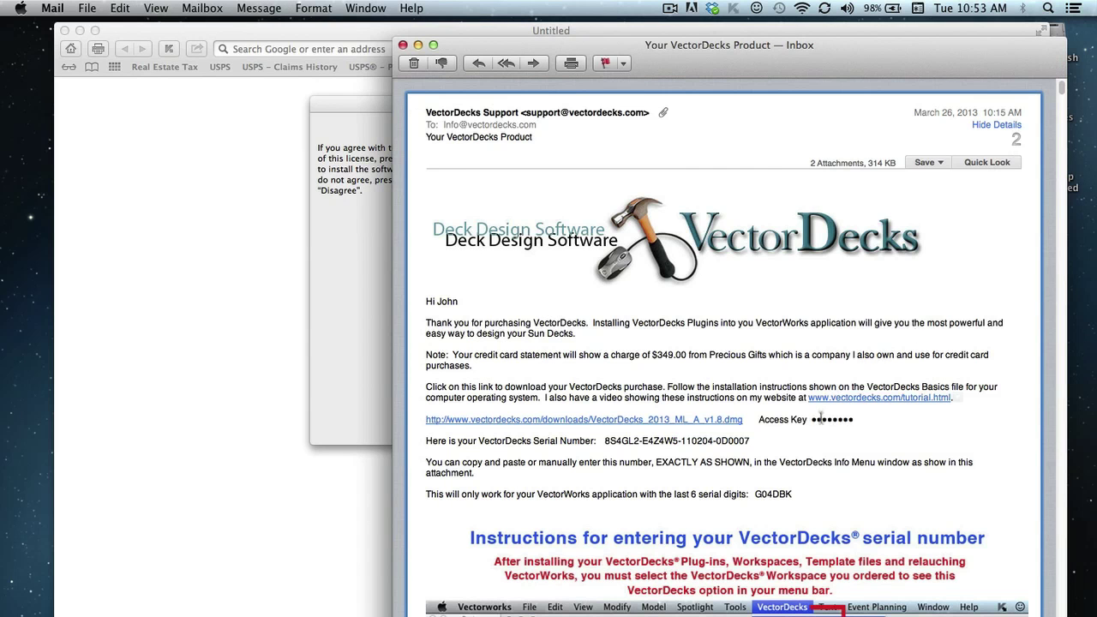
left_click(356, 367)
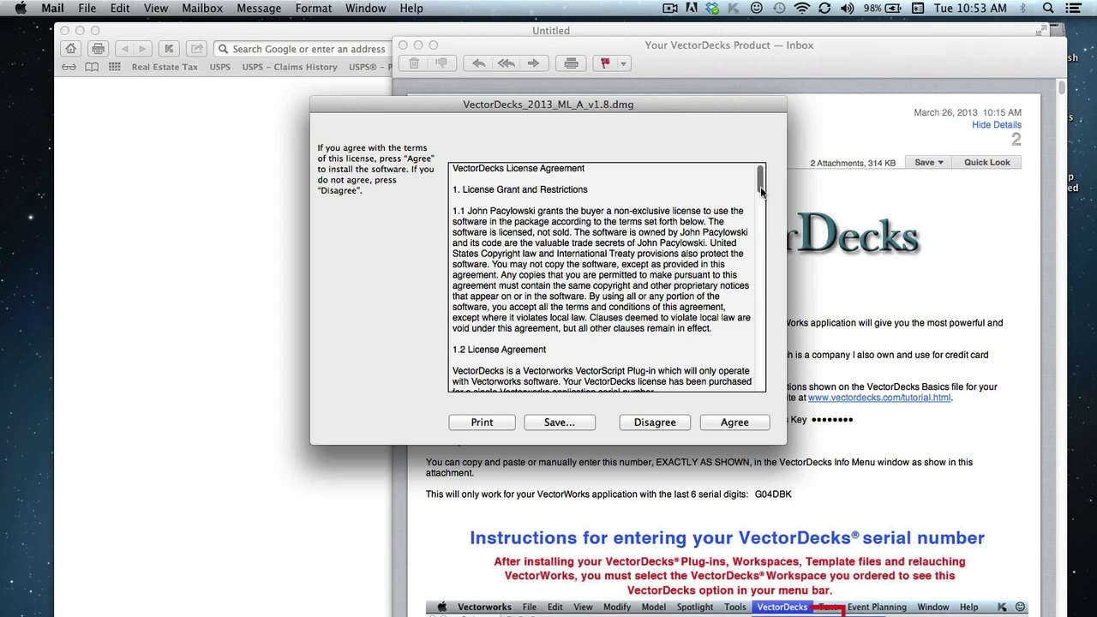
left_click_drag(761, 192, 768, 403)
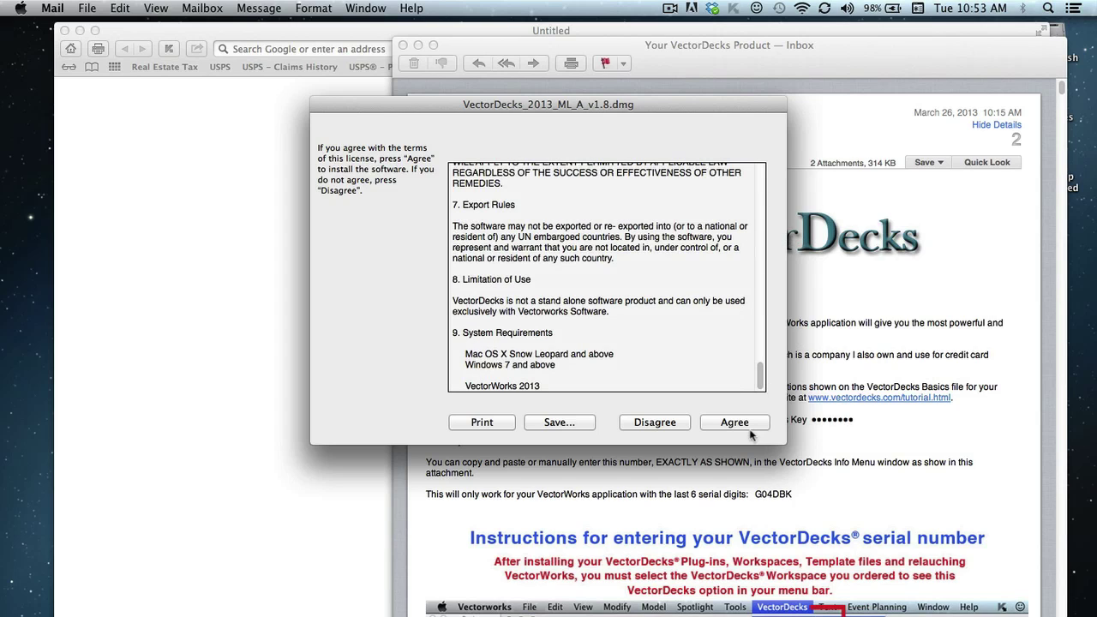
left_click(736, 423)
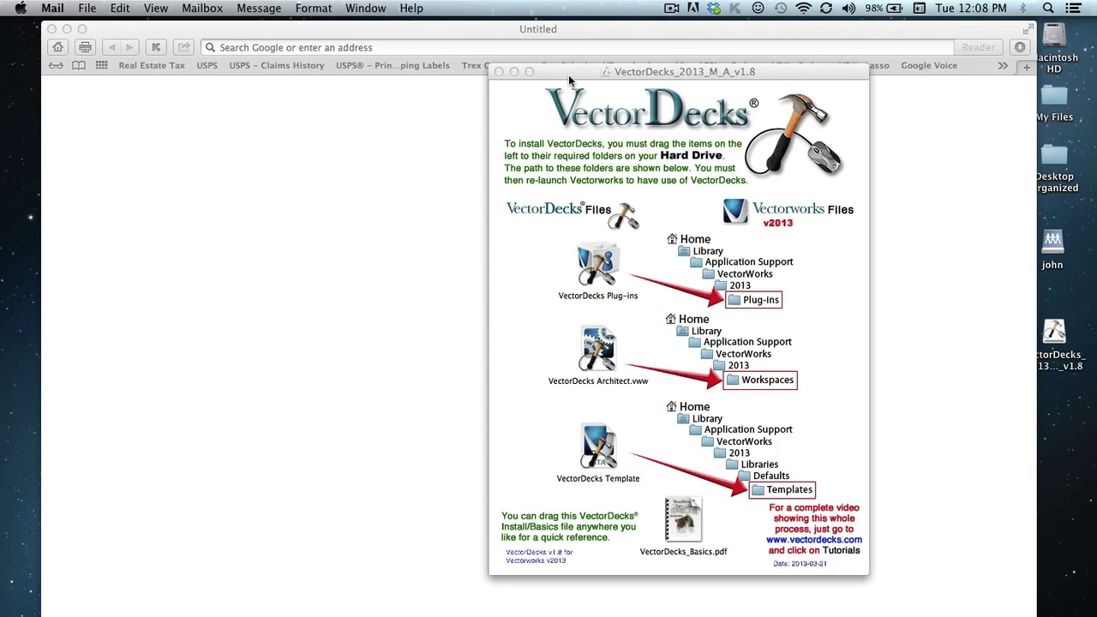
Reposition the VectorDecks_2013_M_A_v1.8 disk image window to make room on the desktop for a folder window.
left_click_drag(568, 74, 626, 74)
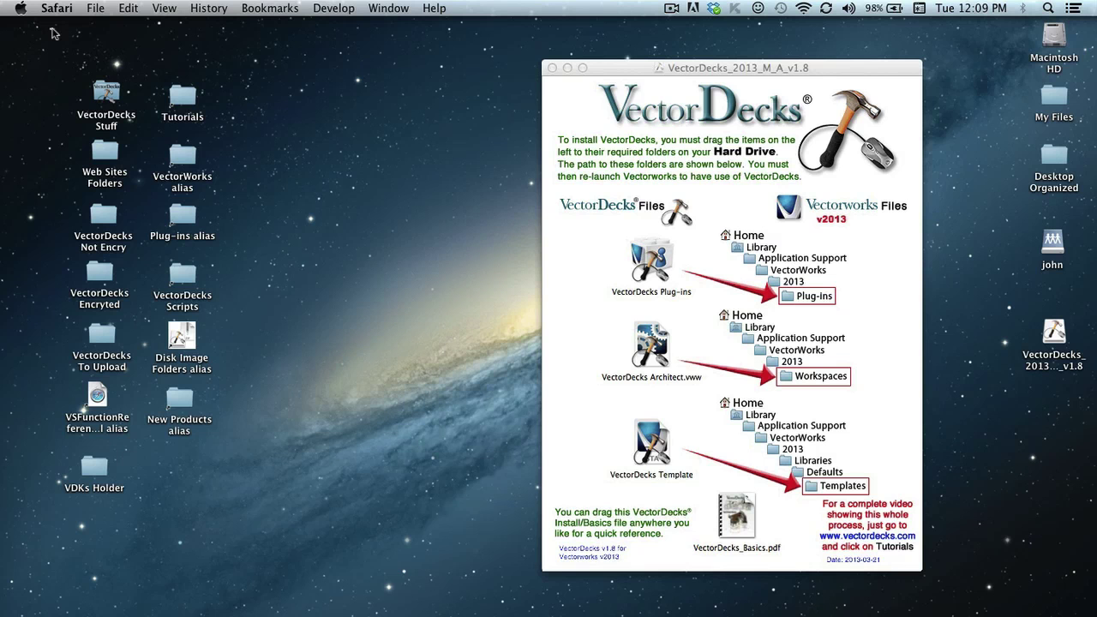
left_click(627, 73)
left_click_drag(627, 73, 661, 89)
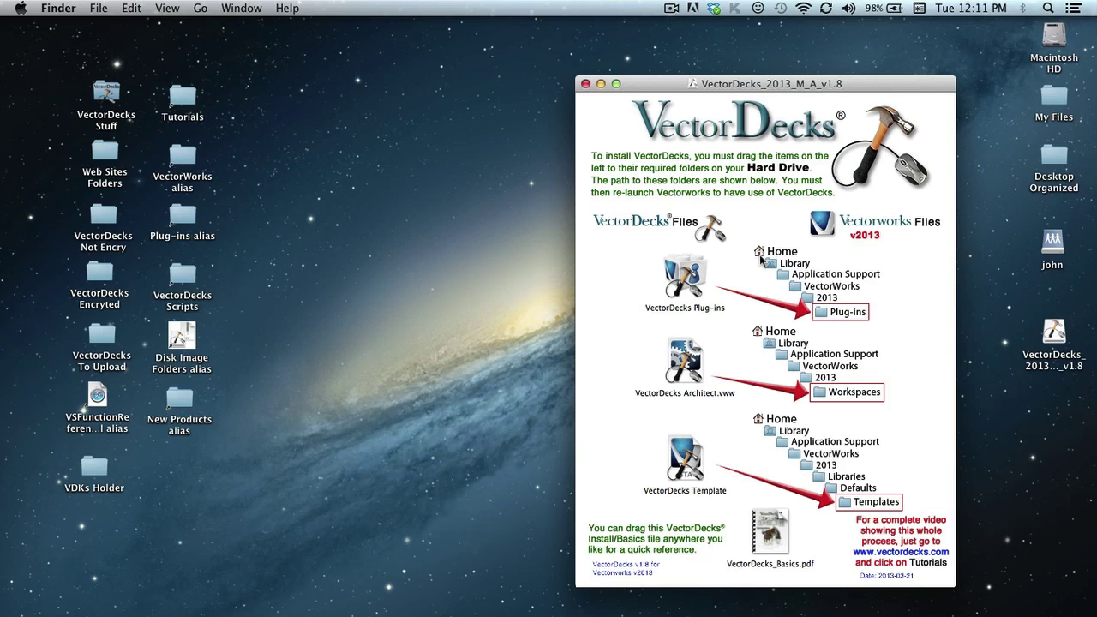
Open the 2013 folder in Finder, following the path Home > Library > Application Support > VectorWorks > 2013.
left_click(202, 8)
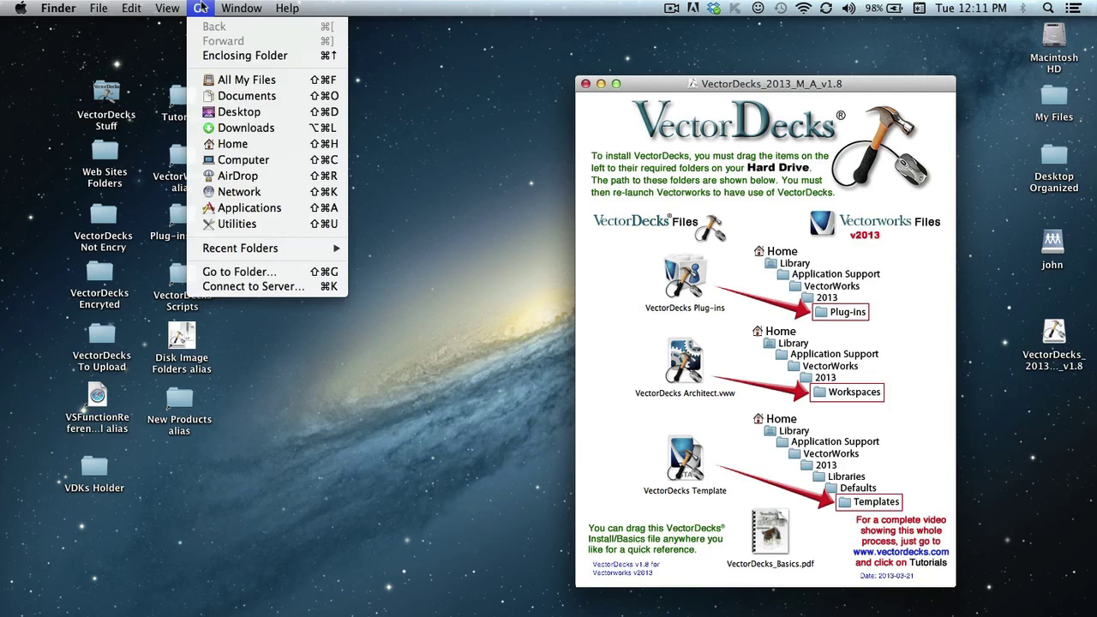
left_click(231, 144)
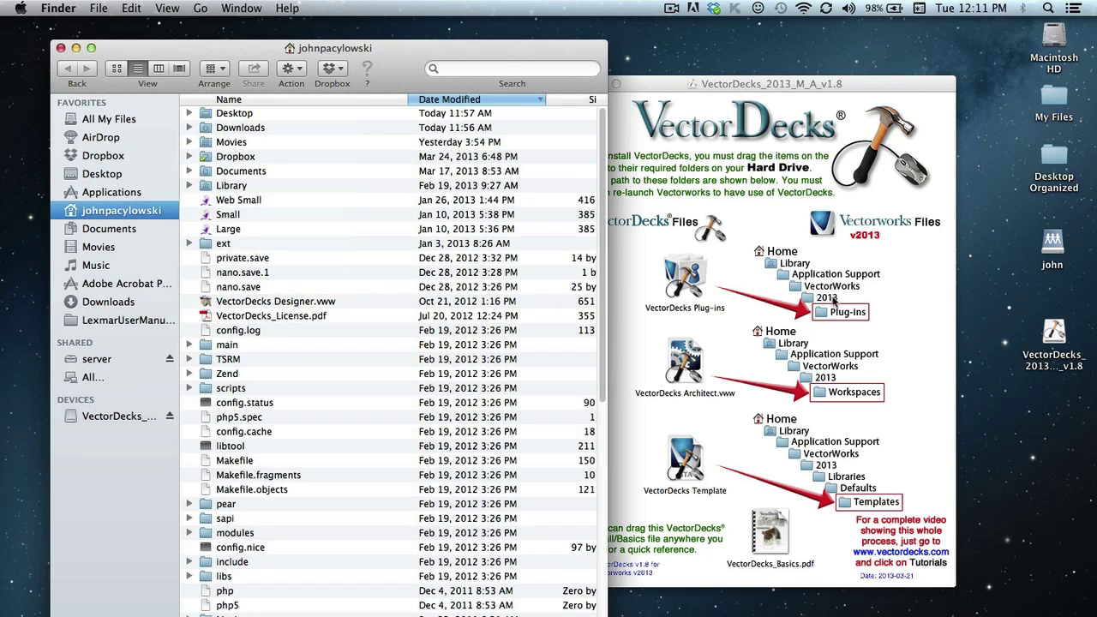
double_click(208, 190)
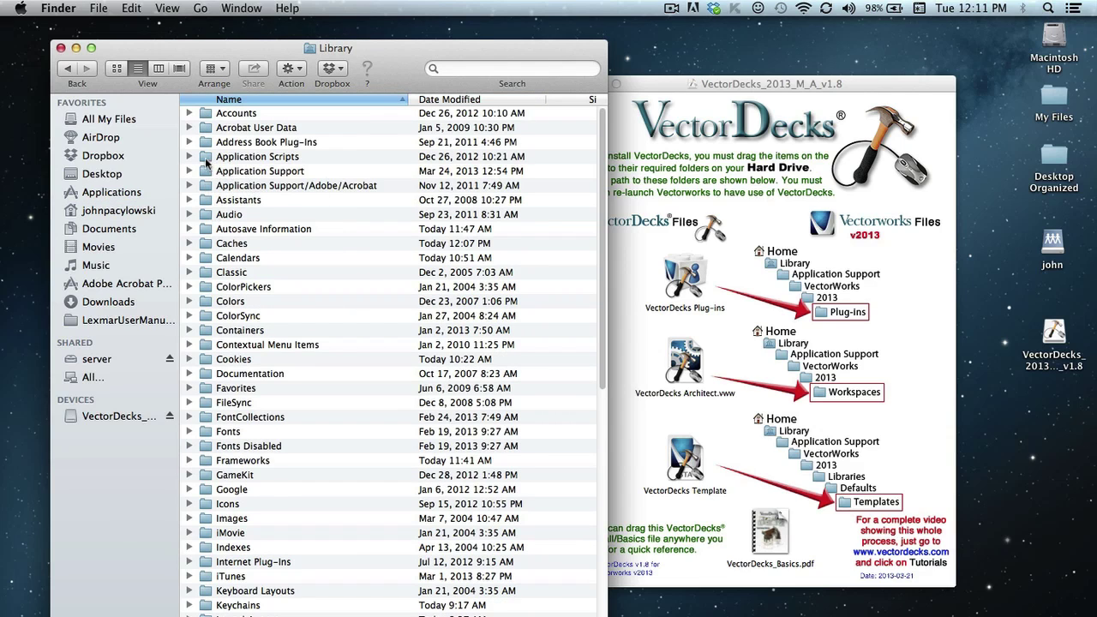
left_click(207, 158)
double_click(203, 172)
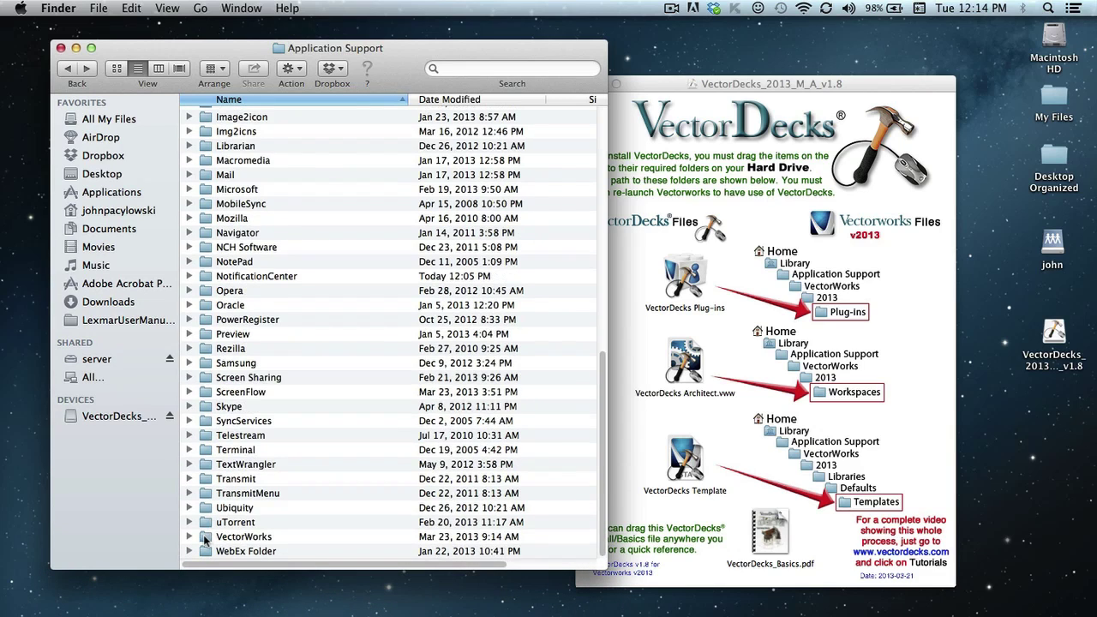
double_click(206, 538)
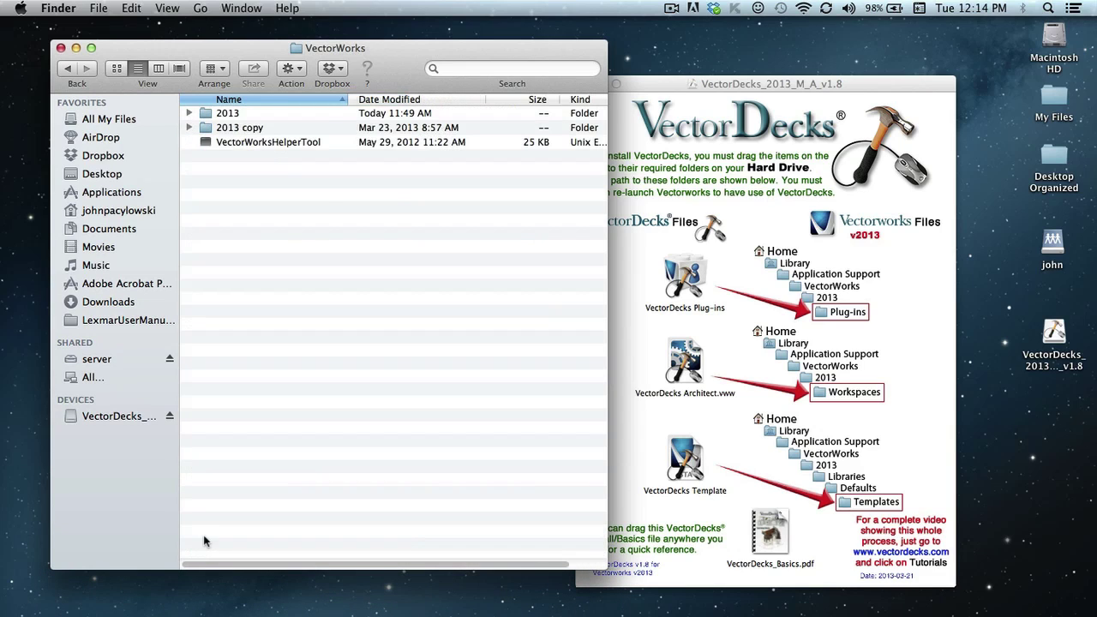
double_click(203, 118)
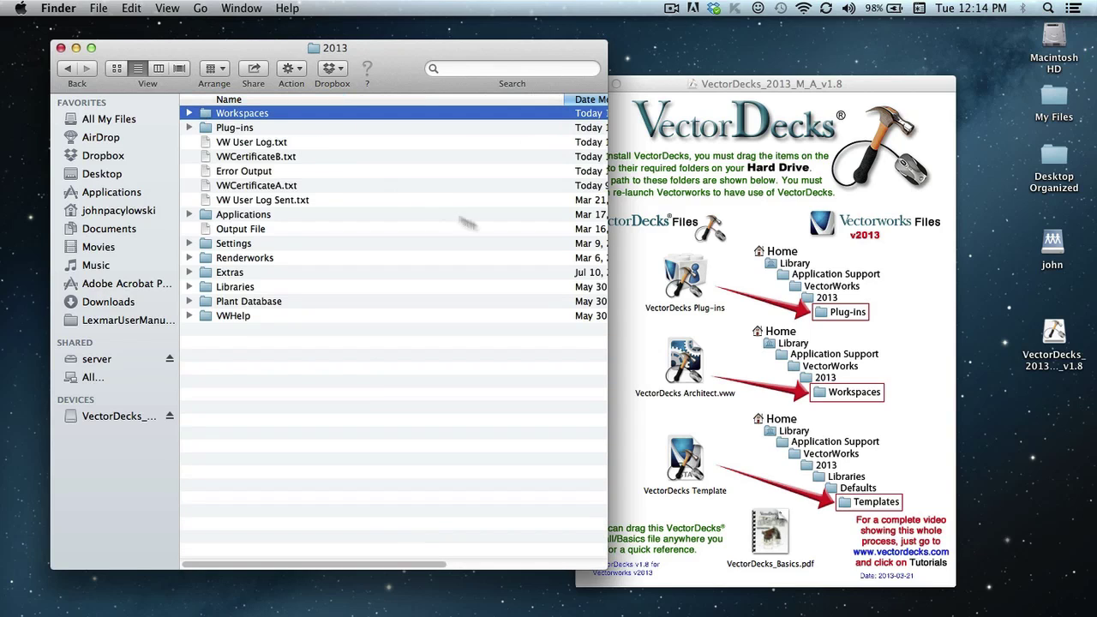
left_click(493, 233)
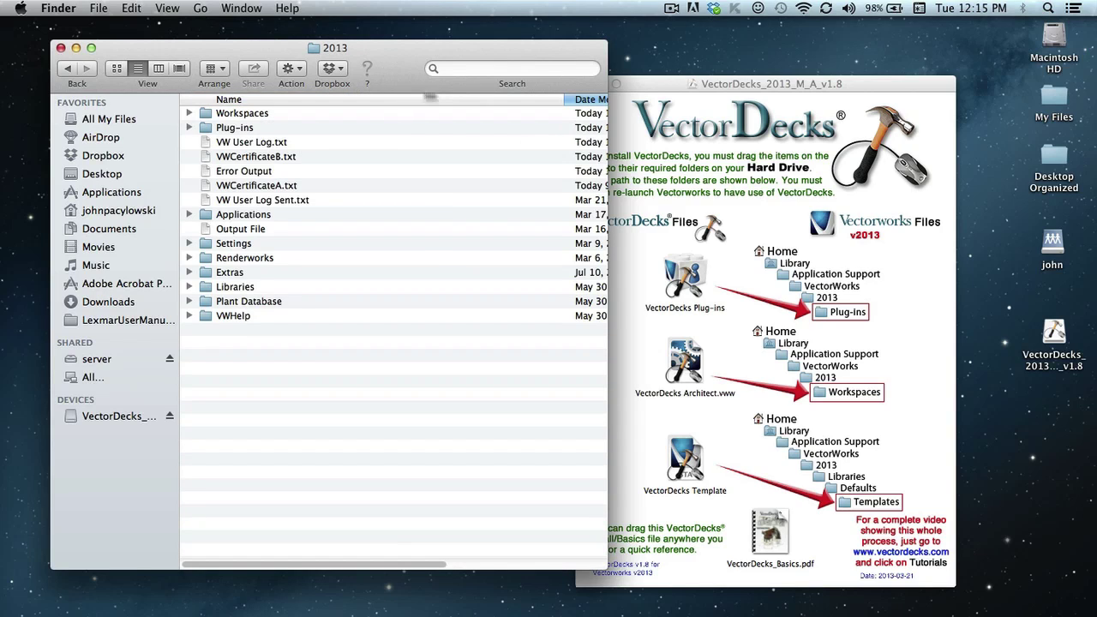
Arrange the VectorDecks disk image window and the 2013 folder window side by side without overlap.
left_click(639, 85)
left_click_drag(690, 84, 726, 75)
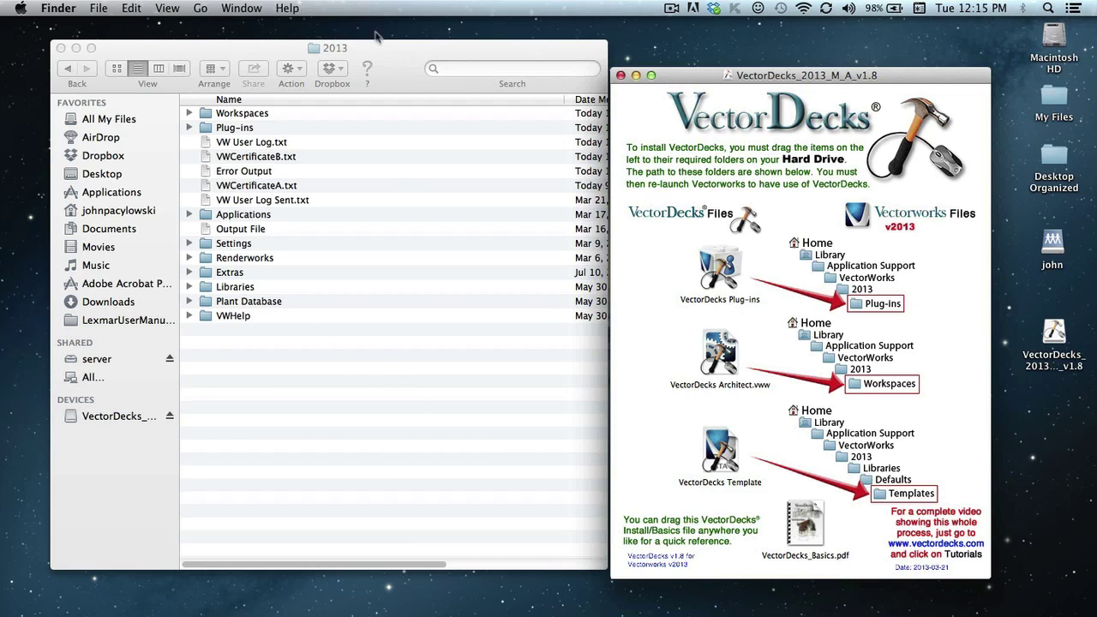
left_click_drag(377, 41, 368, 43)
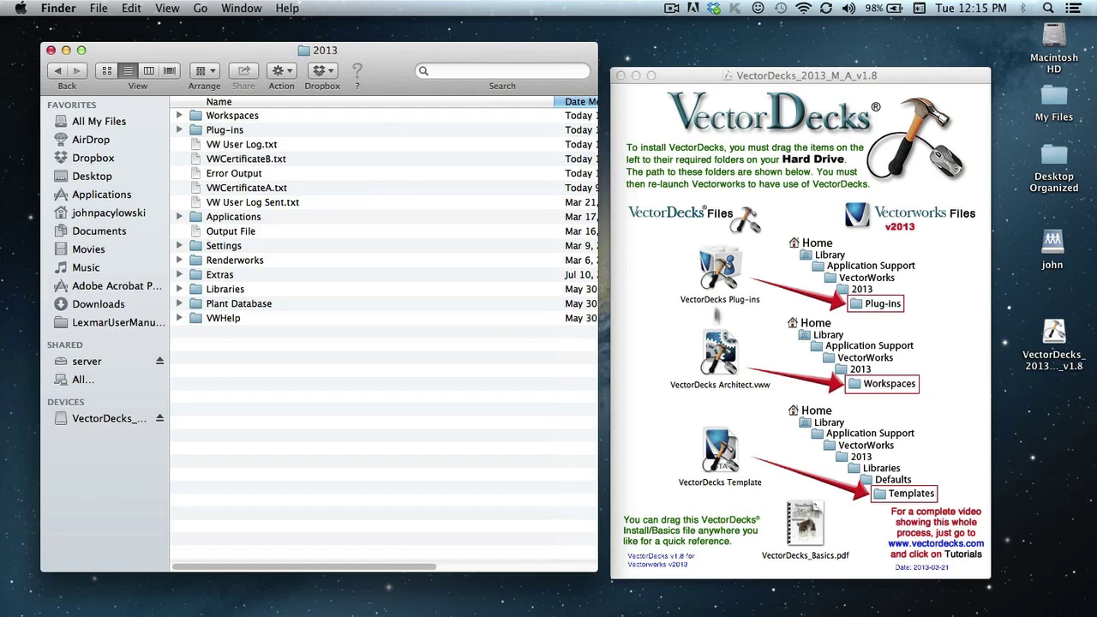
Copy VectorDecks Plug-ins into the 2013 folder's Plug-ins folder and VectorDecks Architect.vww into its Workspaces folder.
left_click_drag(719, 270, 200, 131)
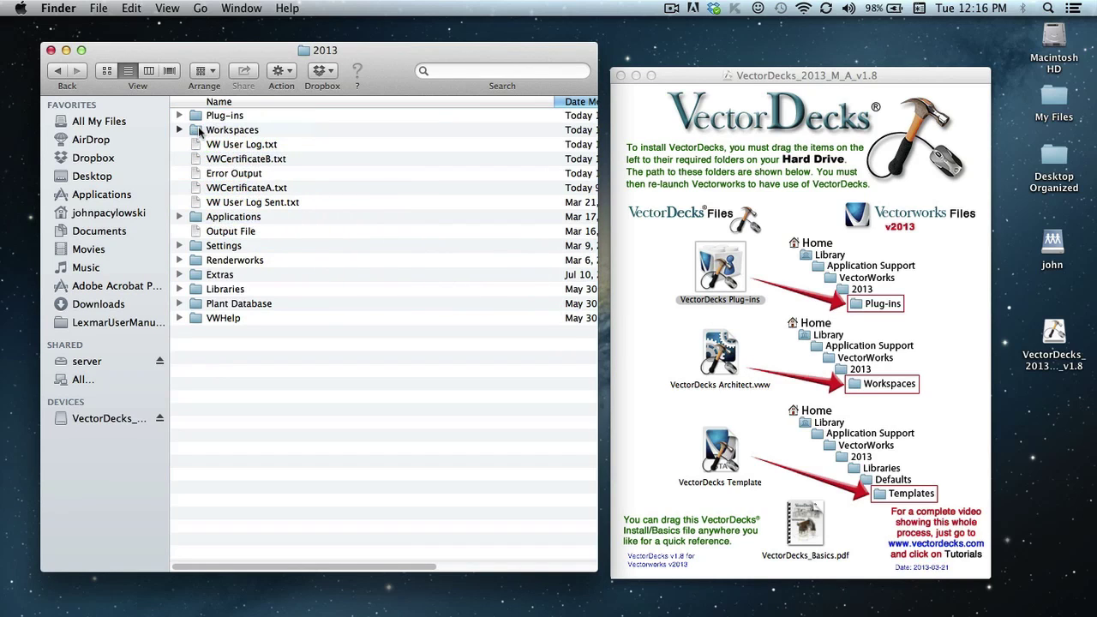
left_click(673, 405)
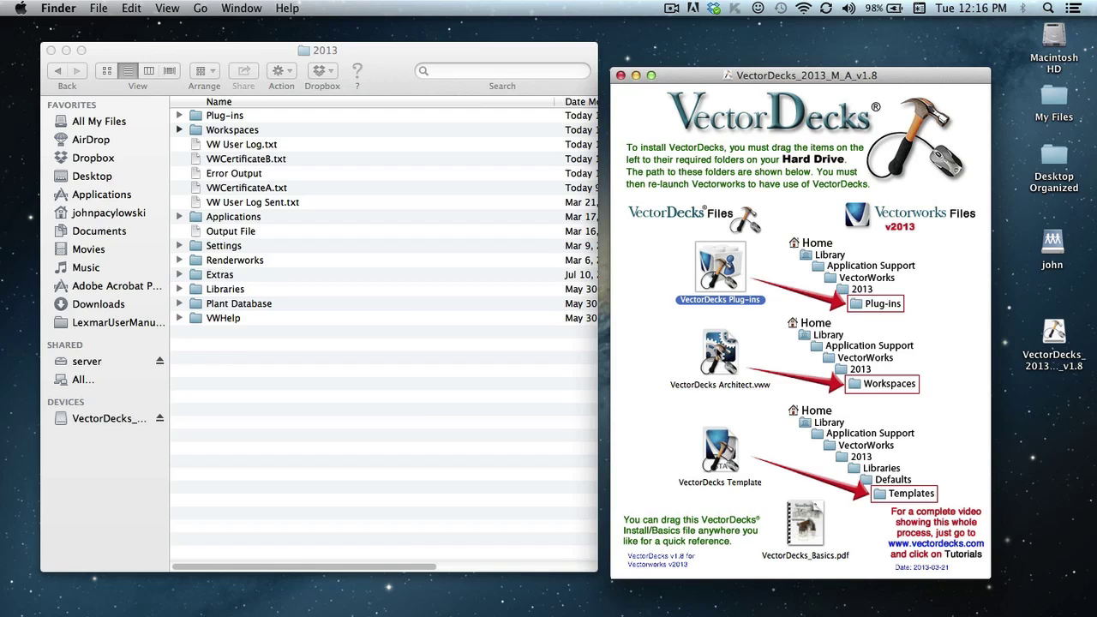
left_click_drag(722, 353, 196, 136)
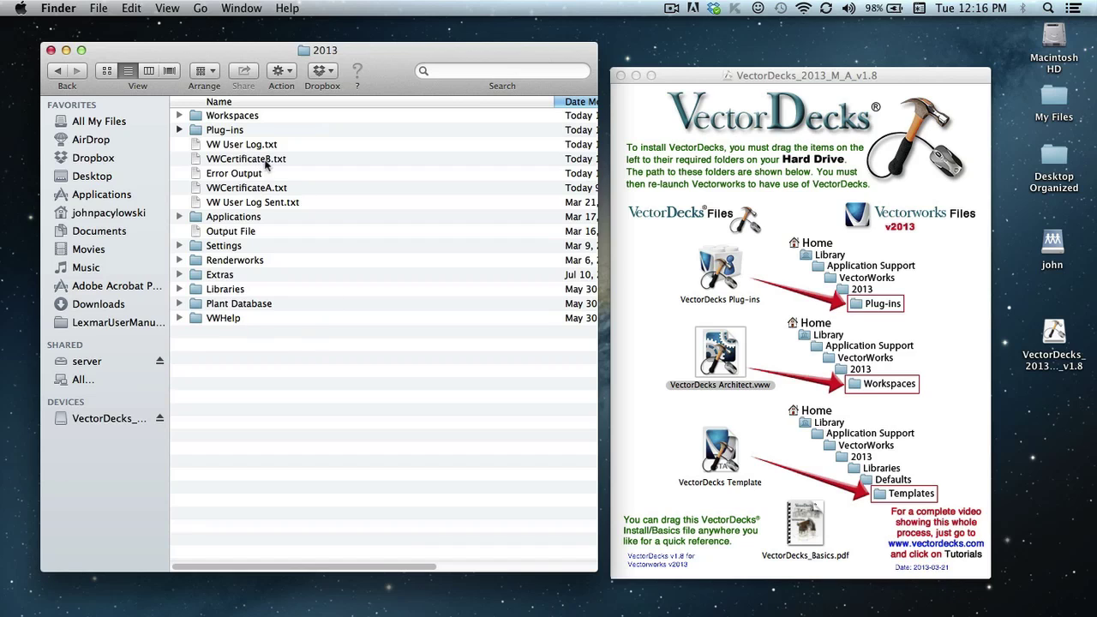
Copy VectorDecks Template from the disk image into the Templates folder under Libraries > Defaults.
double_click(196, 290)
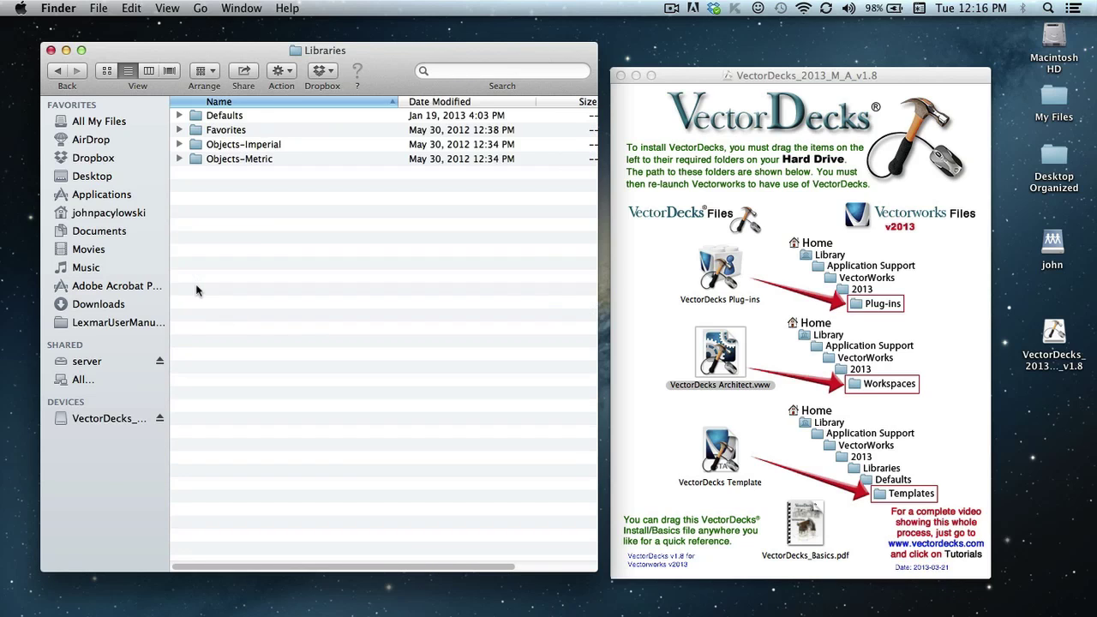
double_click(196, 117)
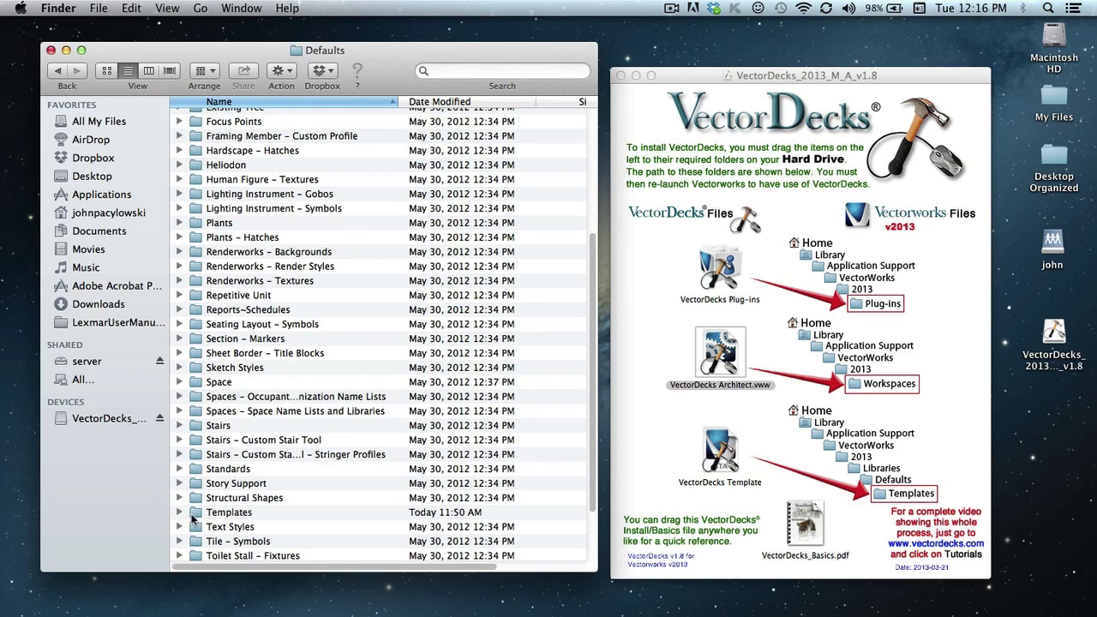
left_click(677, 452)
left_click(720, 452)
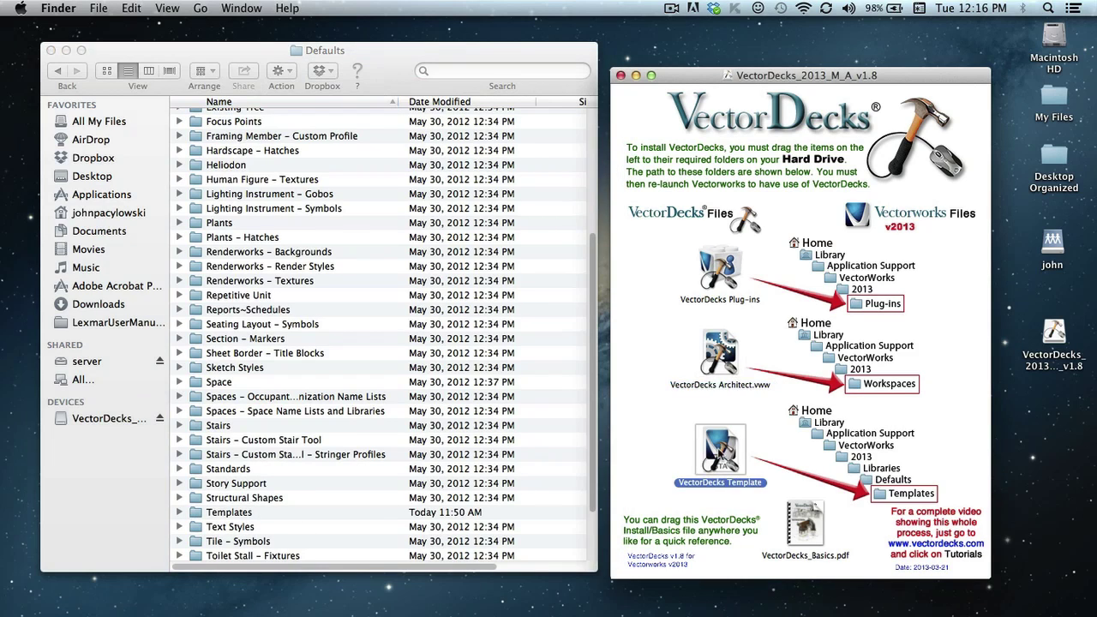
left_click_drag(719, 450, 229, 515)
Copy VectorDecks_Basics.pdf onto free desktop space and close the disk image and Defaults folder windows.
left_click_drag(589, 568, 483, 525)
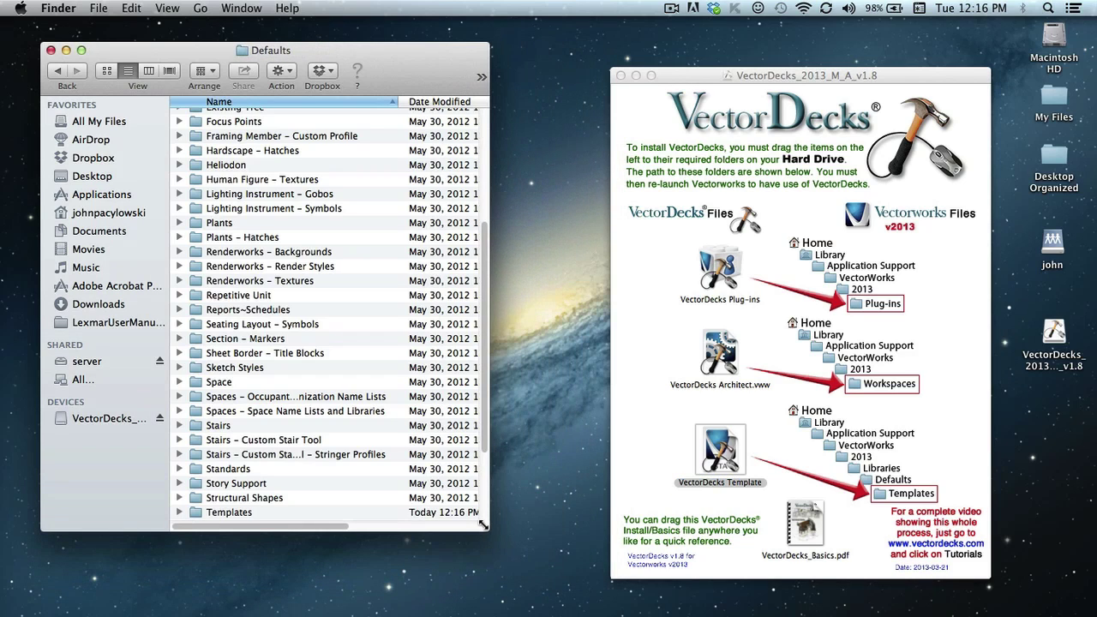
left_click_drag(708, 77, 713, 48)
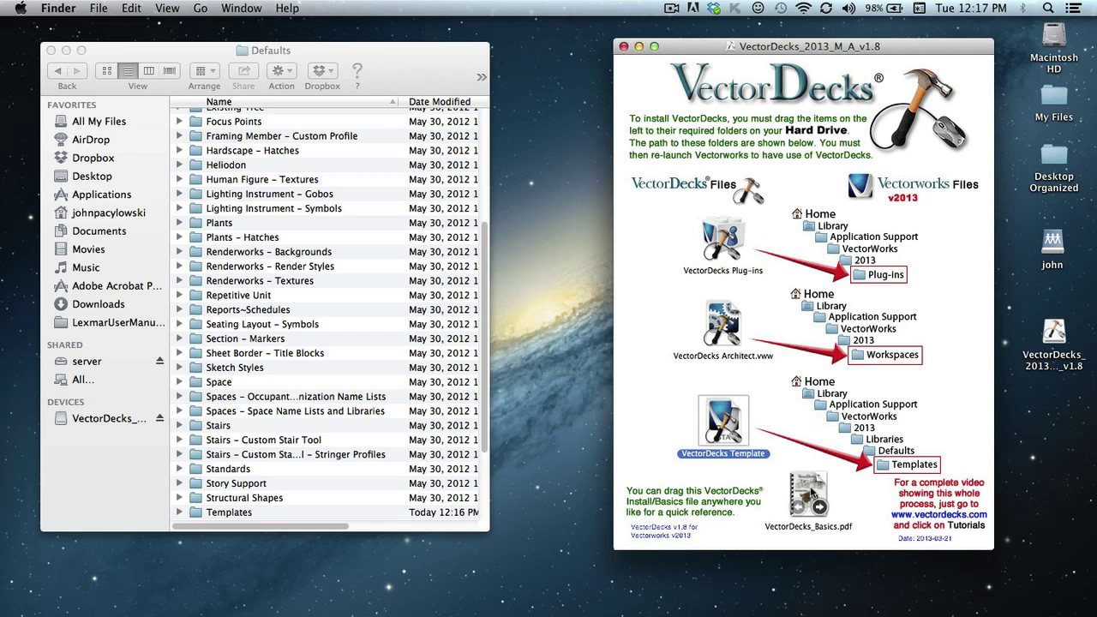
left_click_drag(810, 486, 549, 267)
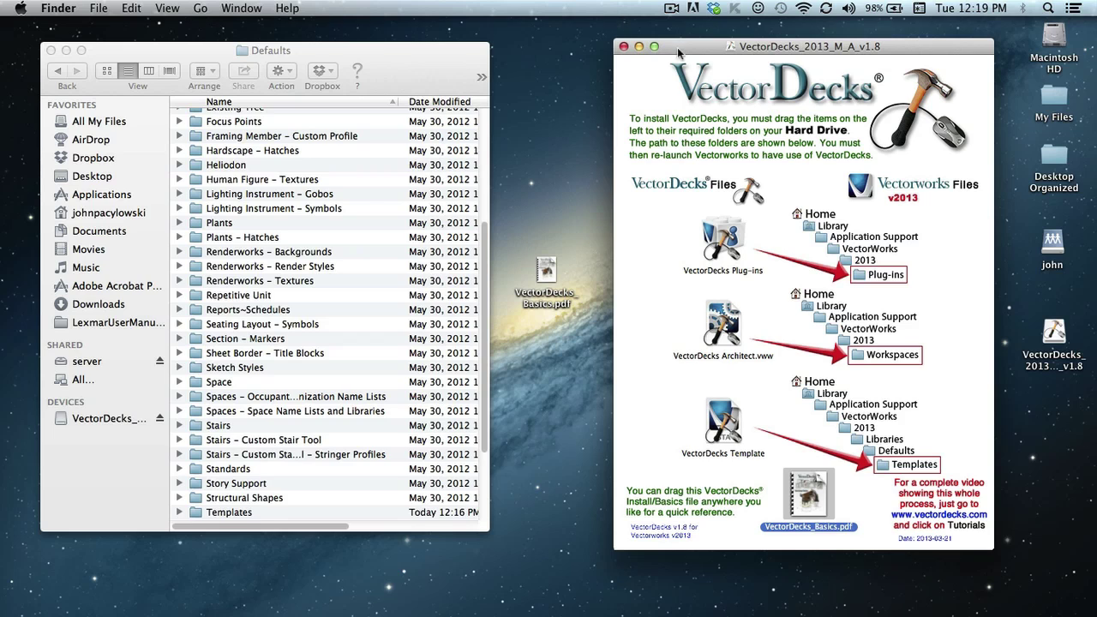
left_click(624, 46)
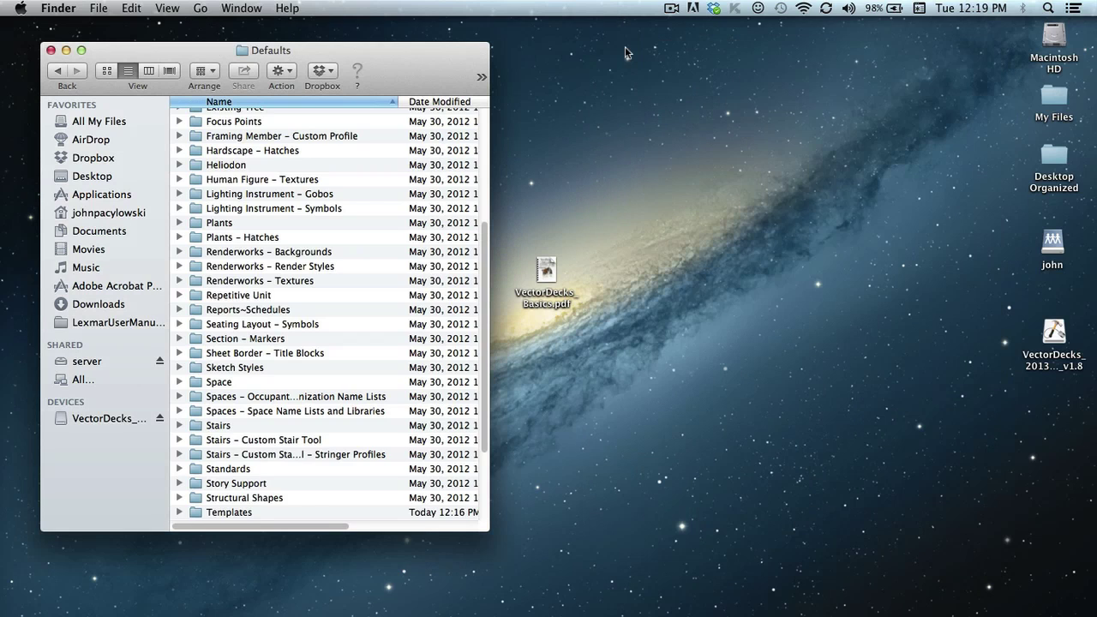
left_click(50, 52)
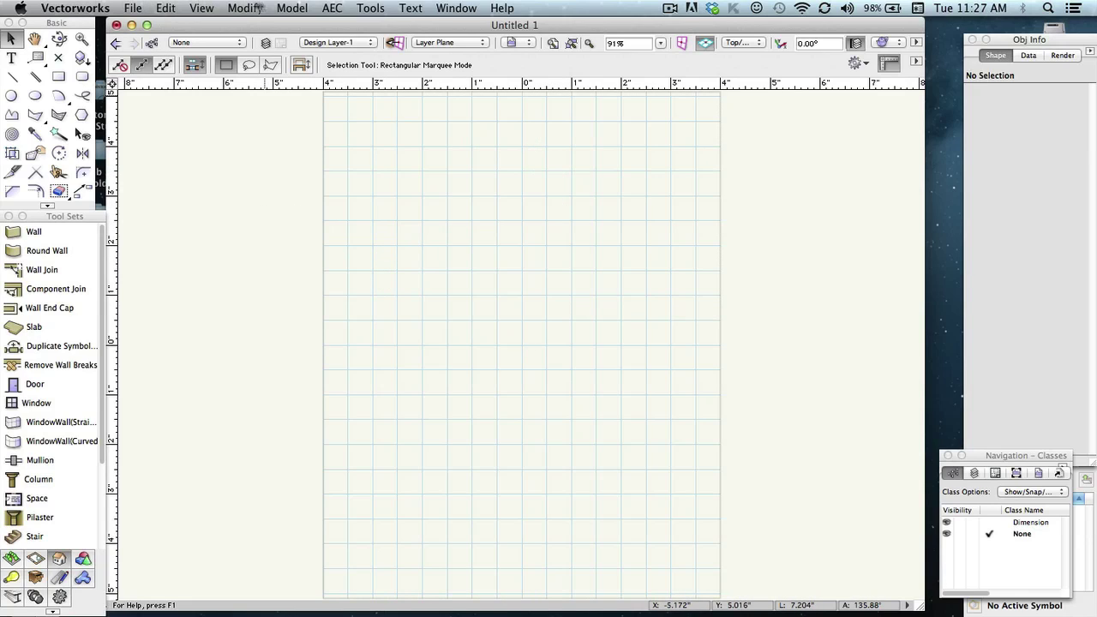
Switch to Vectorworks and activate the VectorDecks Architect workspace.
left_click(368, 9)
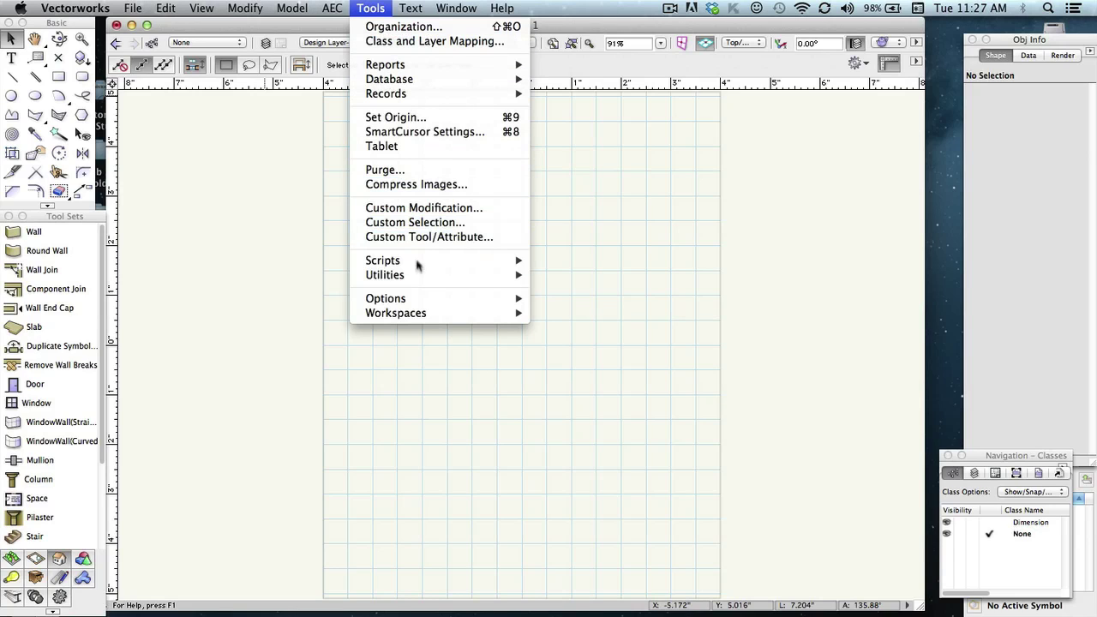
mouse_move(410, 316)
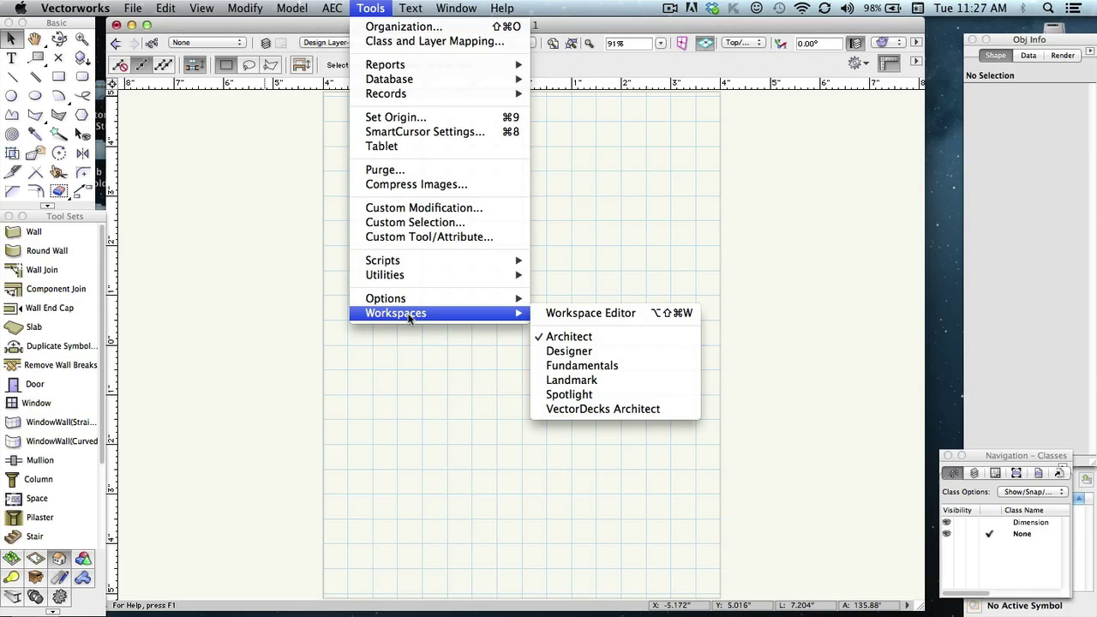
left_click(584, 409)
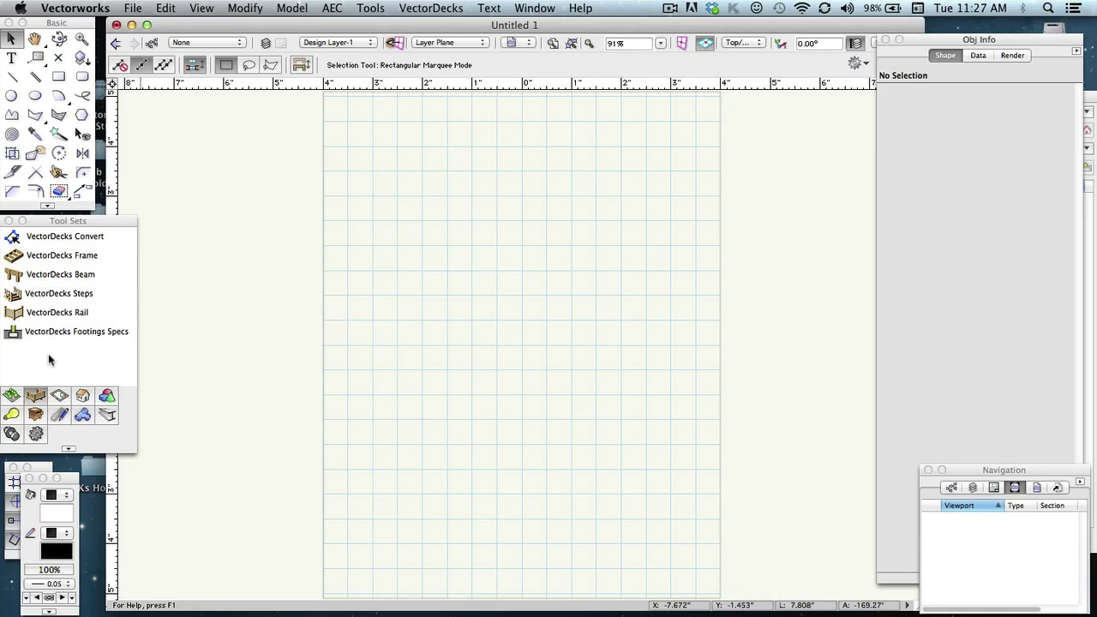
Look through the wall, 3D machine-part and Visualization tool sets, then review the VectorDecks tool set and its available commands.
left_click(83, 395)
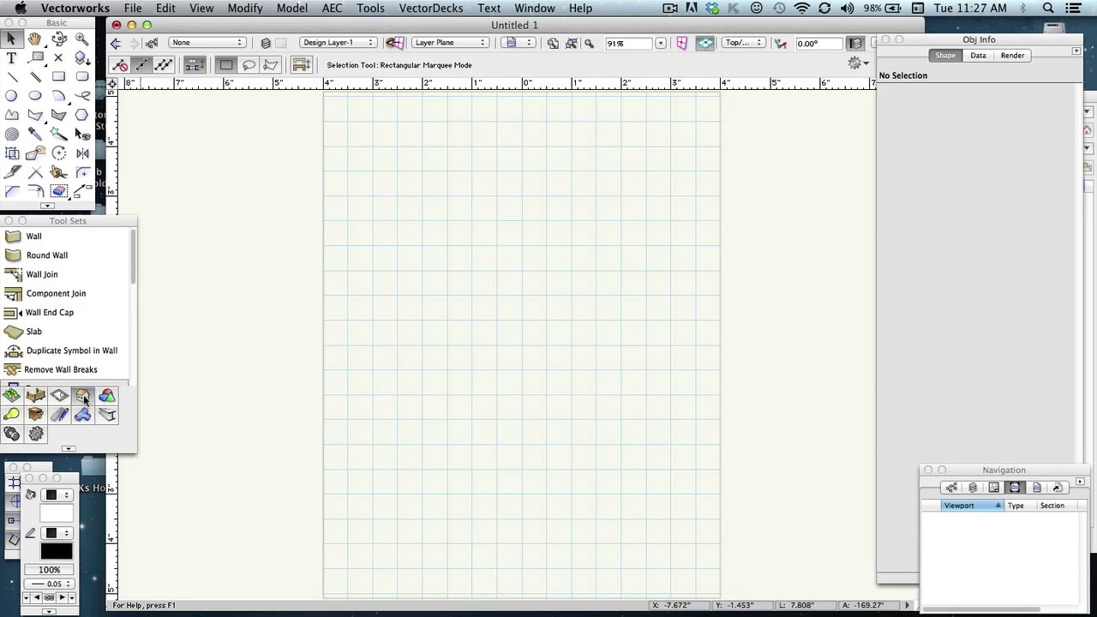
left_click(36, 433)
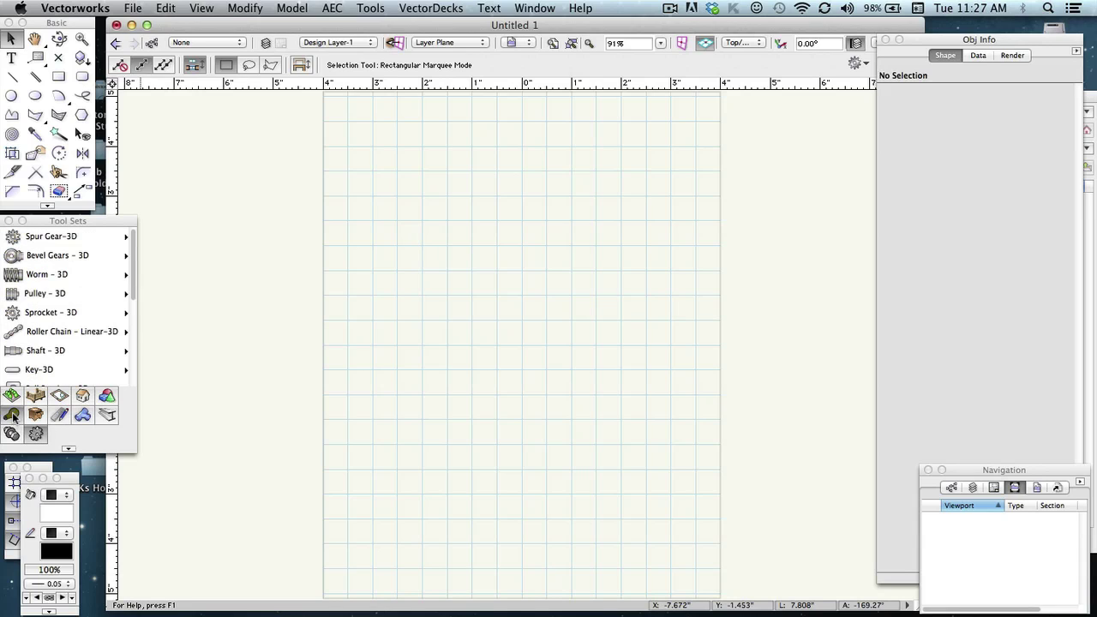
left_click(12, 414)
left_click(45, 312)
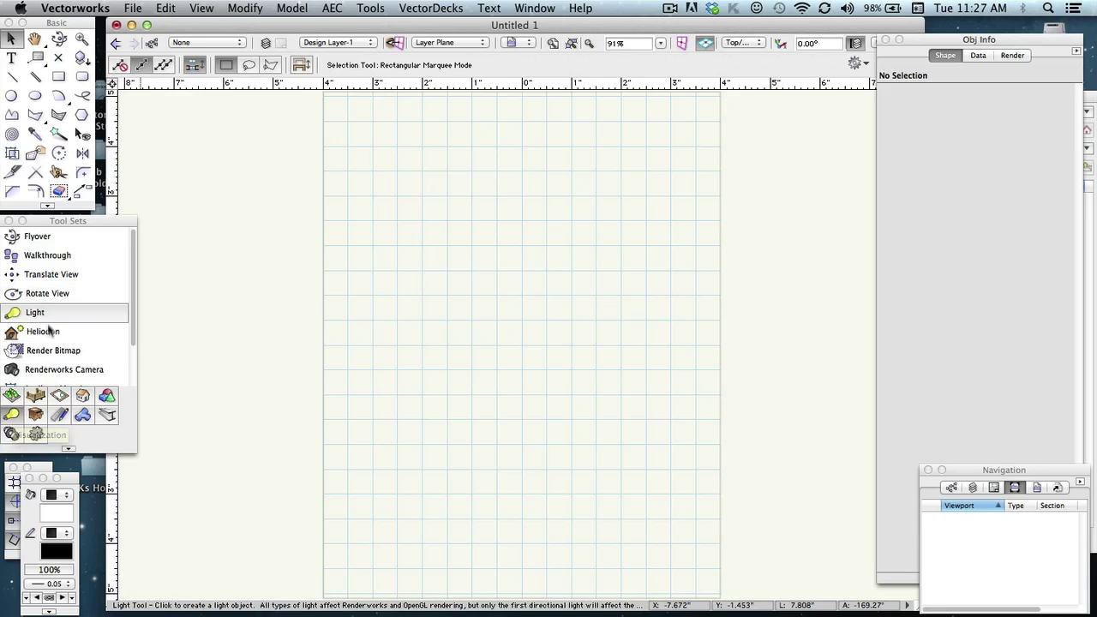
left_click(34, 397)
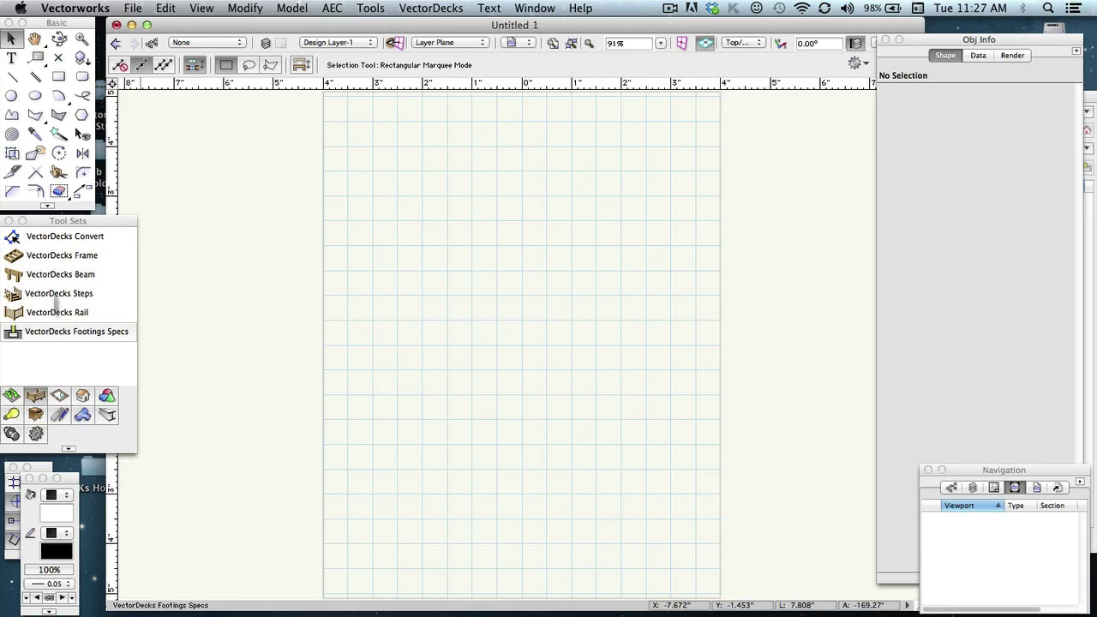
left_click(448, 12)
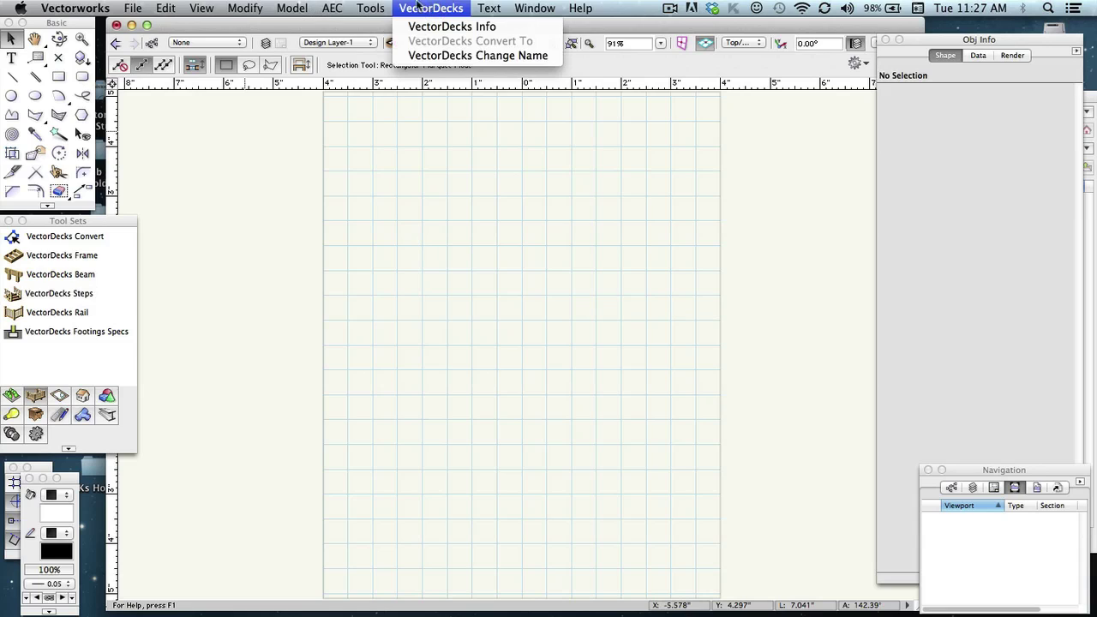
left_click(429, 8)
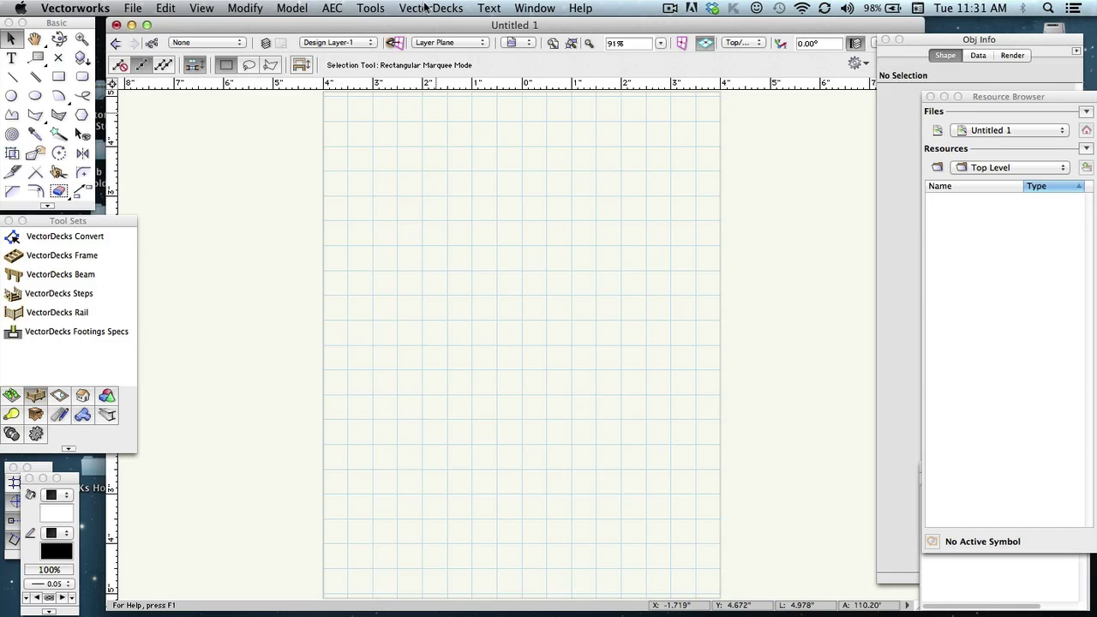
Open VectorDecks Info, enable editing of the VectorDecks serial number and clear its placeholder text.
left_click(425, 7)
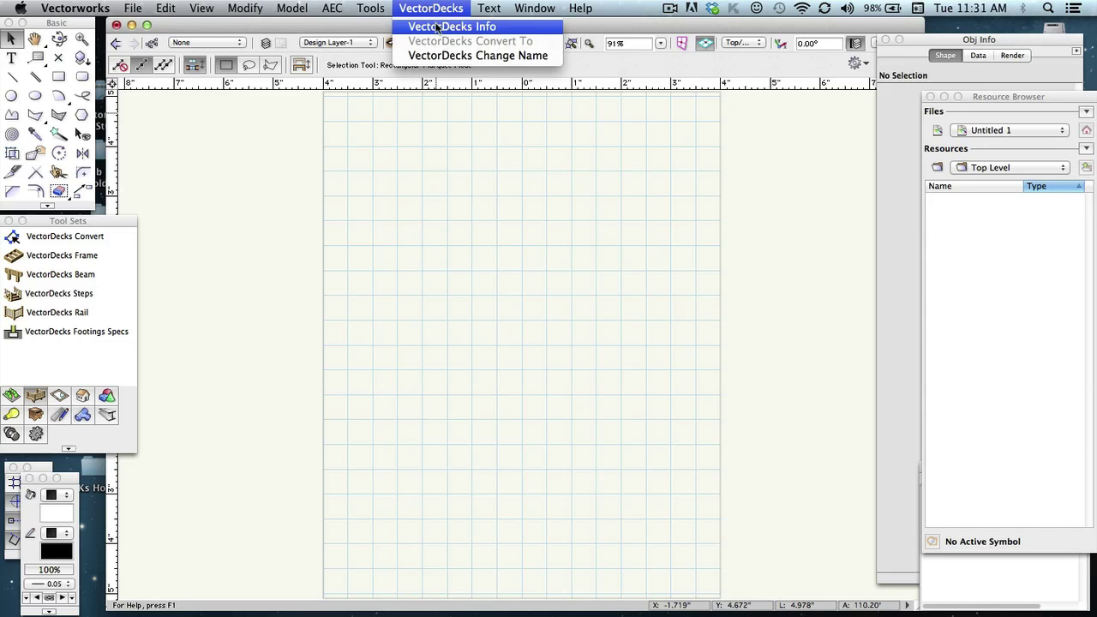
left_click(437, 28)
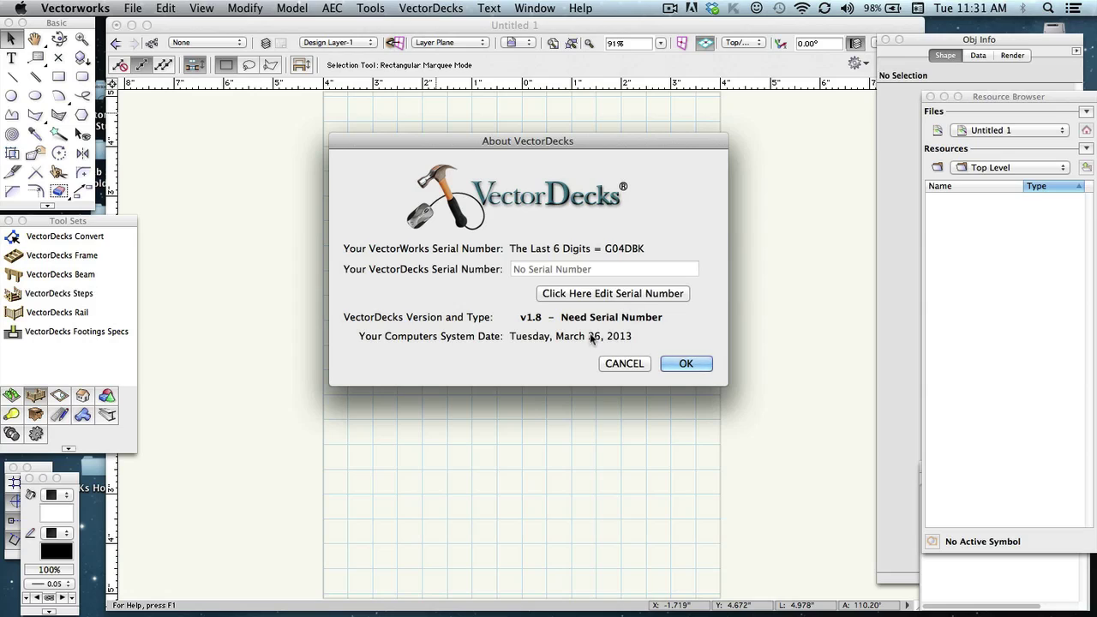
left_click(610, 291)
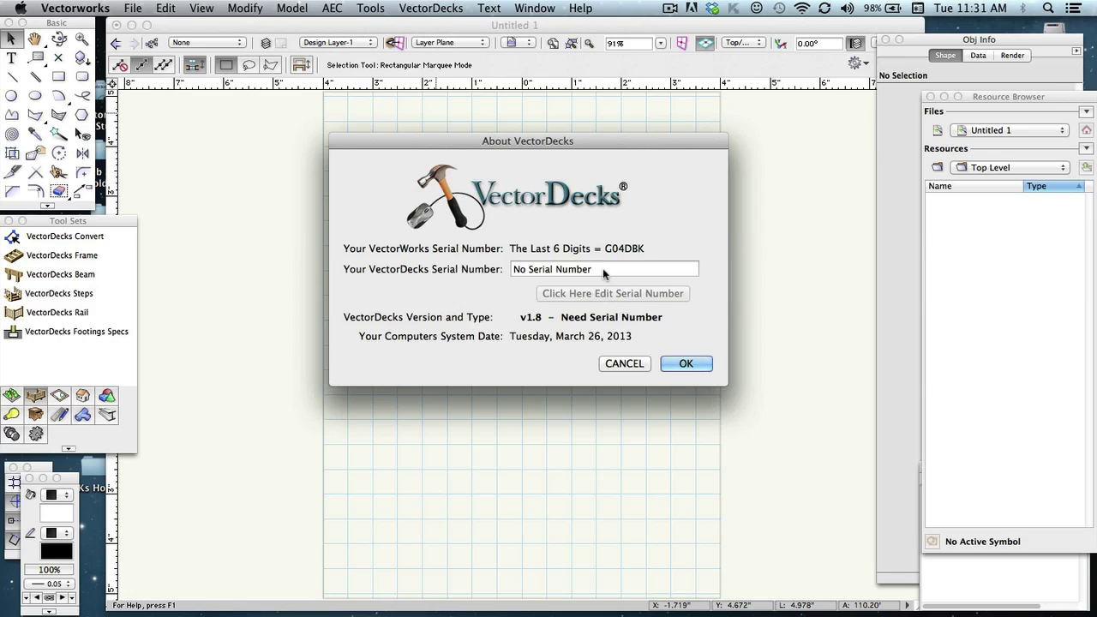
triple_click(602, 270)
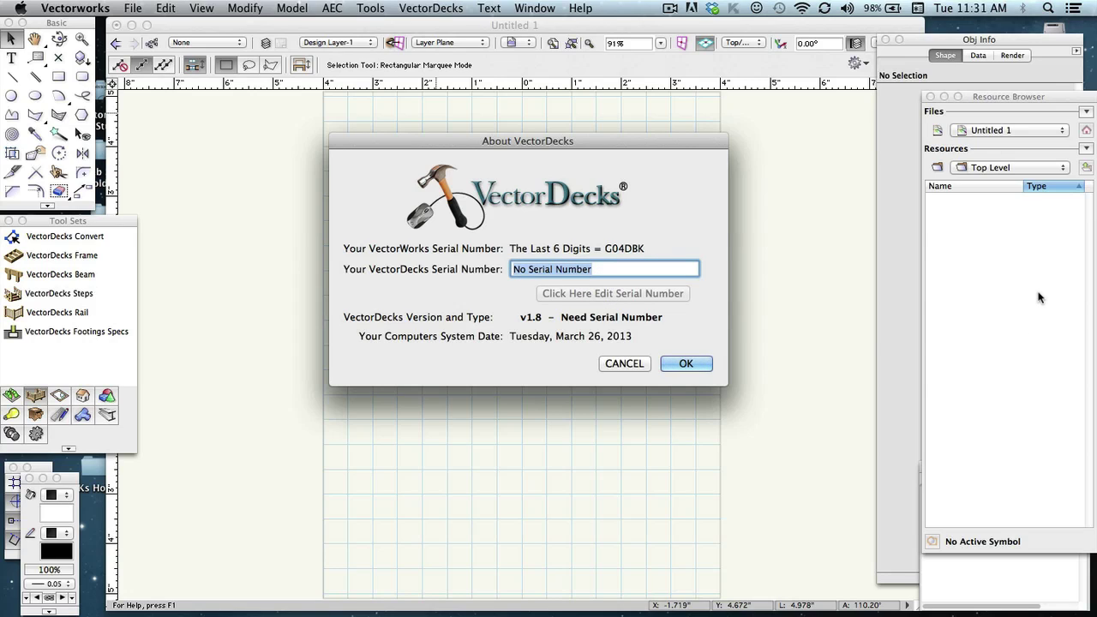
key("BackSpace")
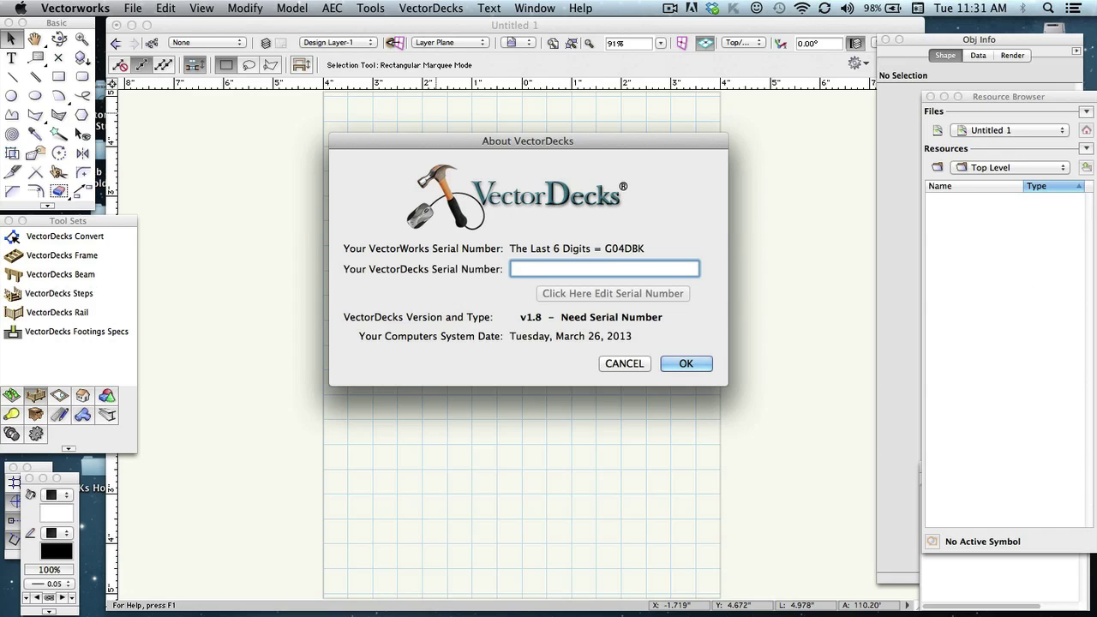
Copy the VectorDecks serial number from the product e-mail in Mail, then paste and submit it in Vectorworks' About VectorDecks dialog.
key("super+Tab")
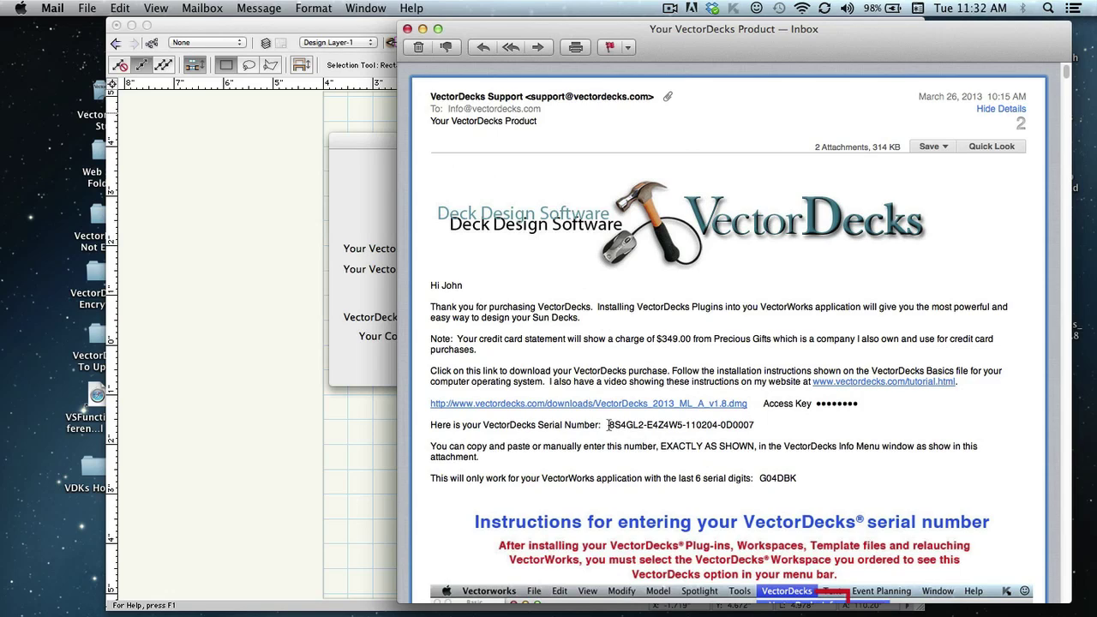
left_click_drag(610, 424, 731, 430)
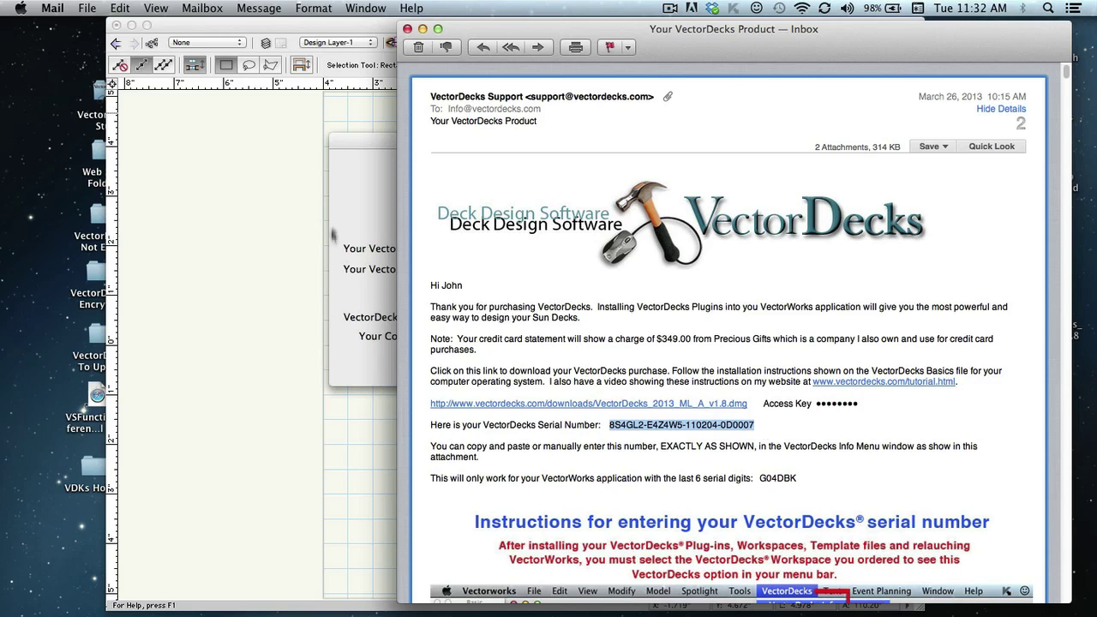
left_click(367, 203)
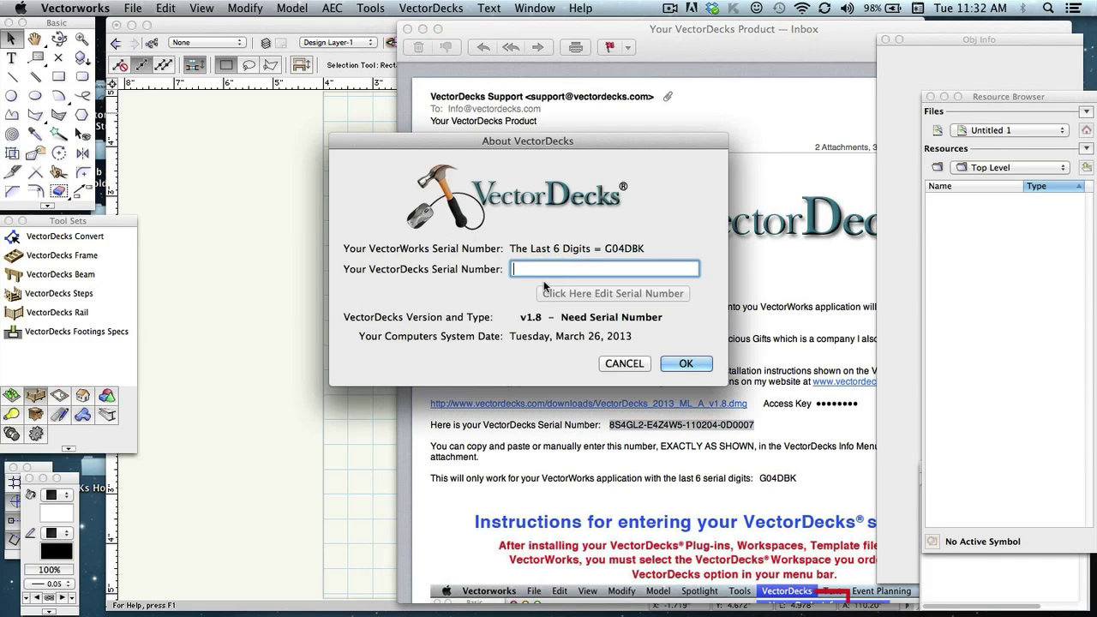
key("super+v")
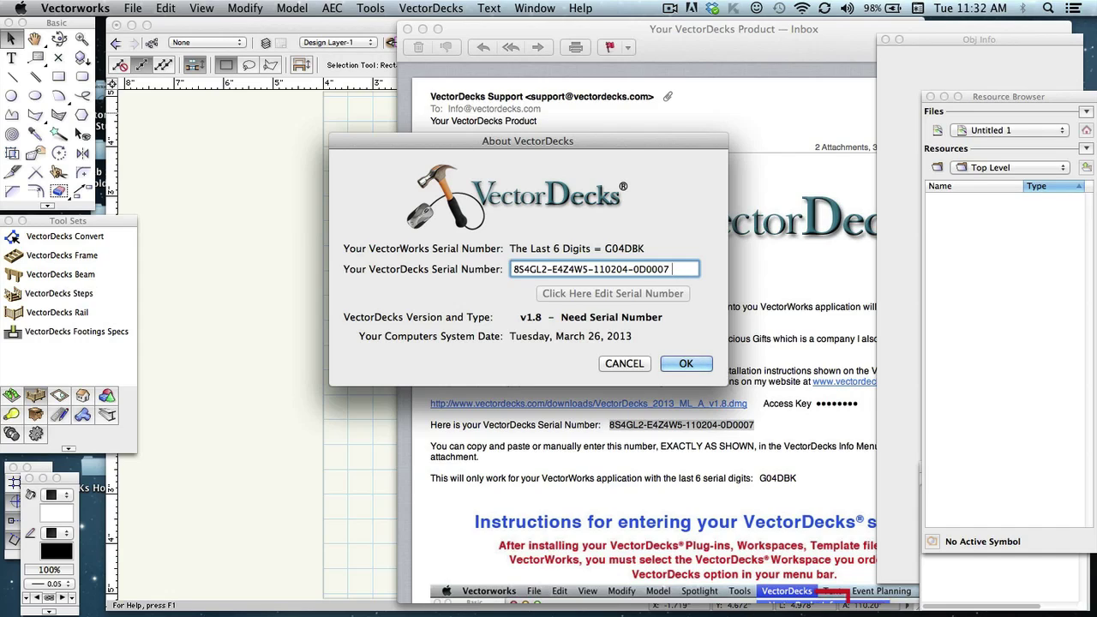
left_click(685, 363)
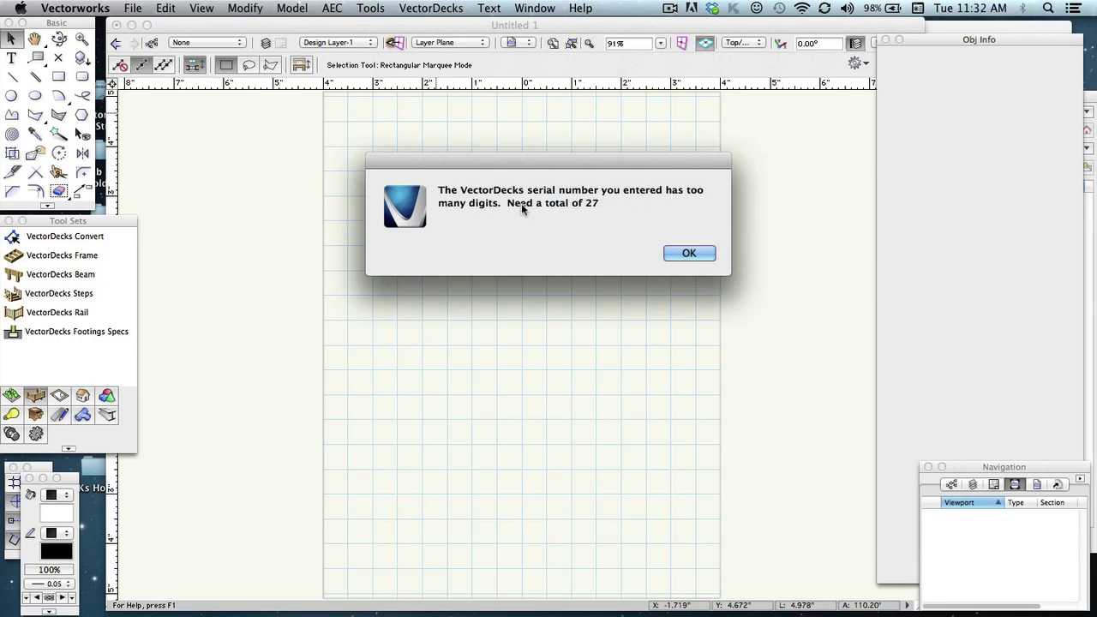
Remove the trailing space from the VectorDecks serial number and submit it again.
left_click(689, 253)
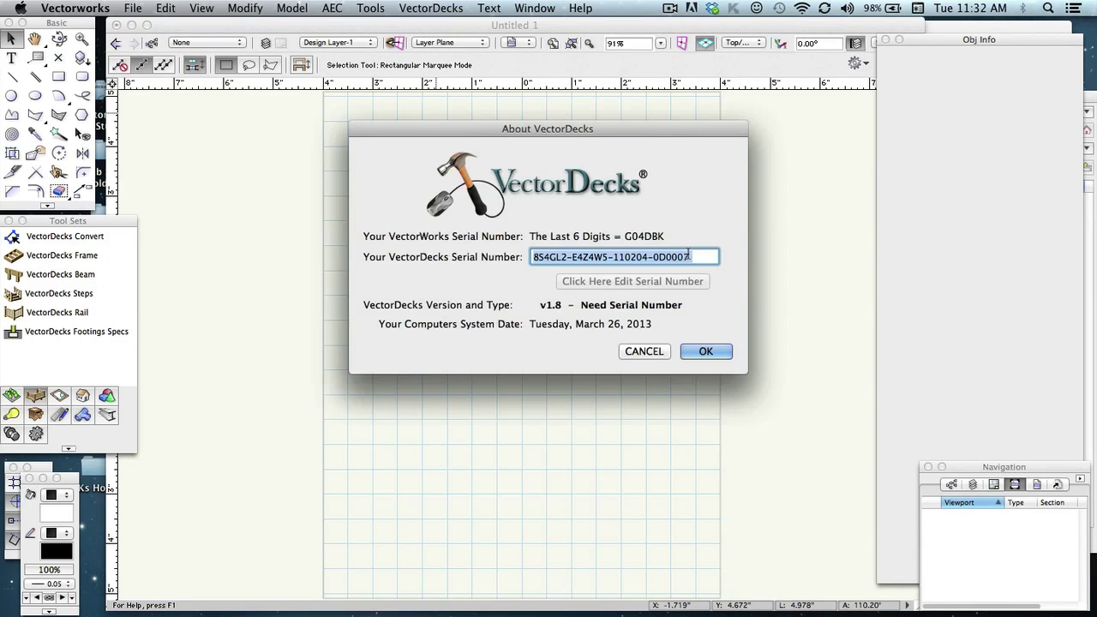
left_click(712, 257)
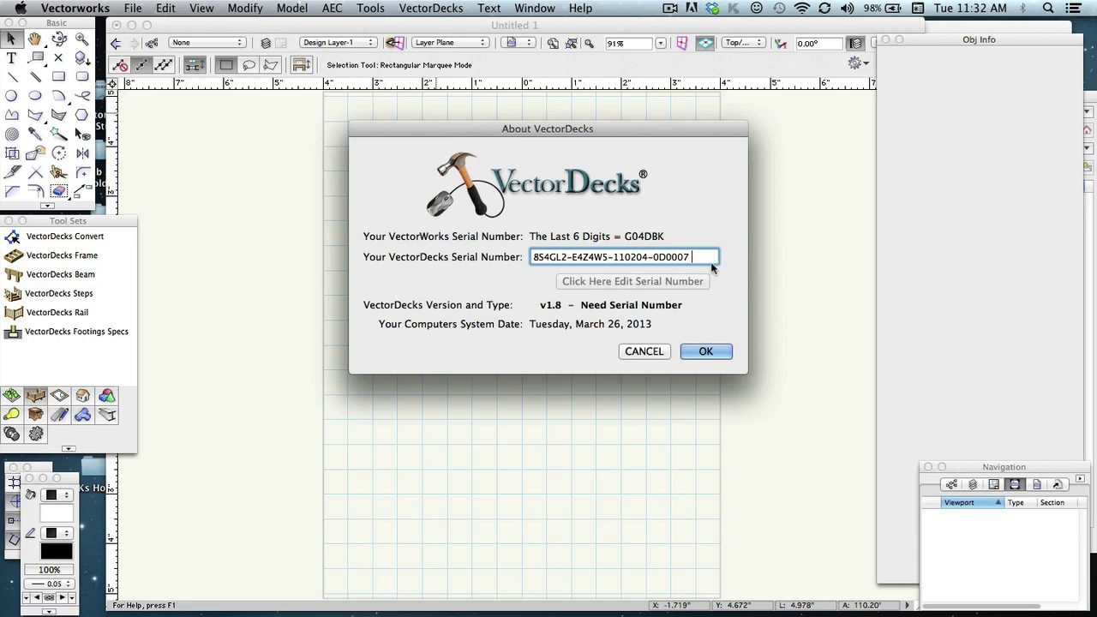
key("BackSpace")
left_click(714, 351)
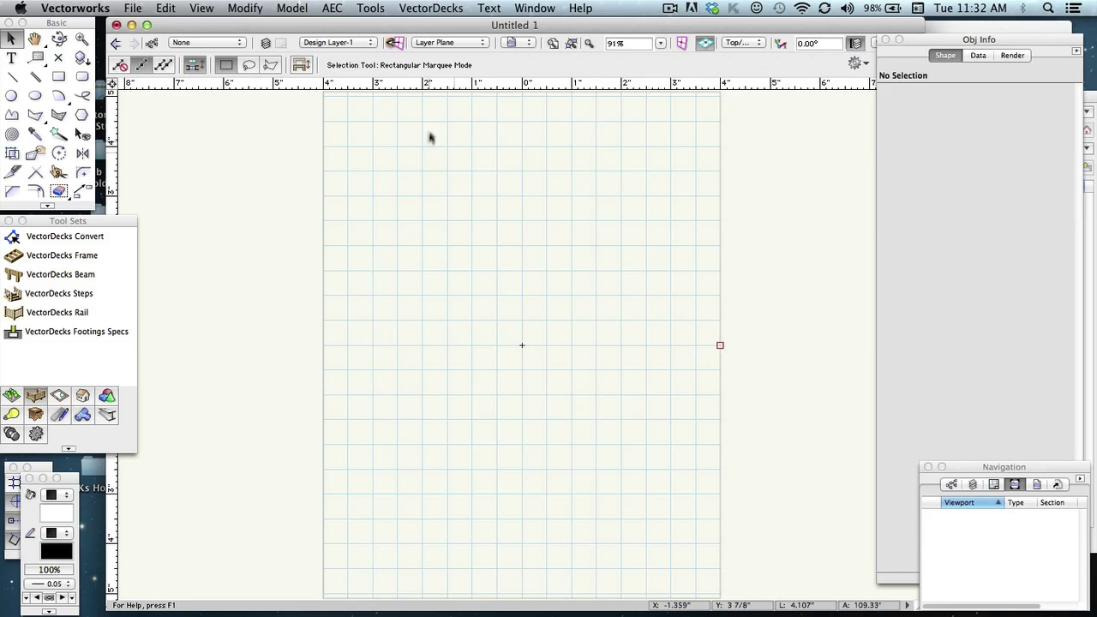
Check the VectorDecks version and licence type in VectorDecks Info, and close the dialog.
left_click(422, 8)
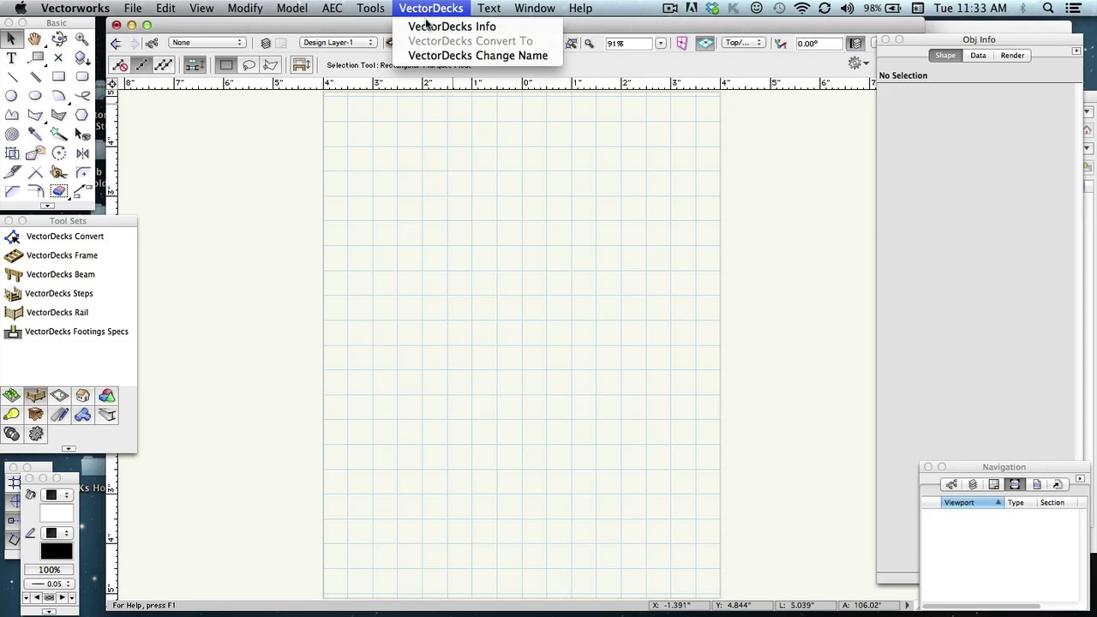
left_click(428, 27)
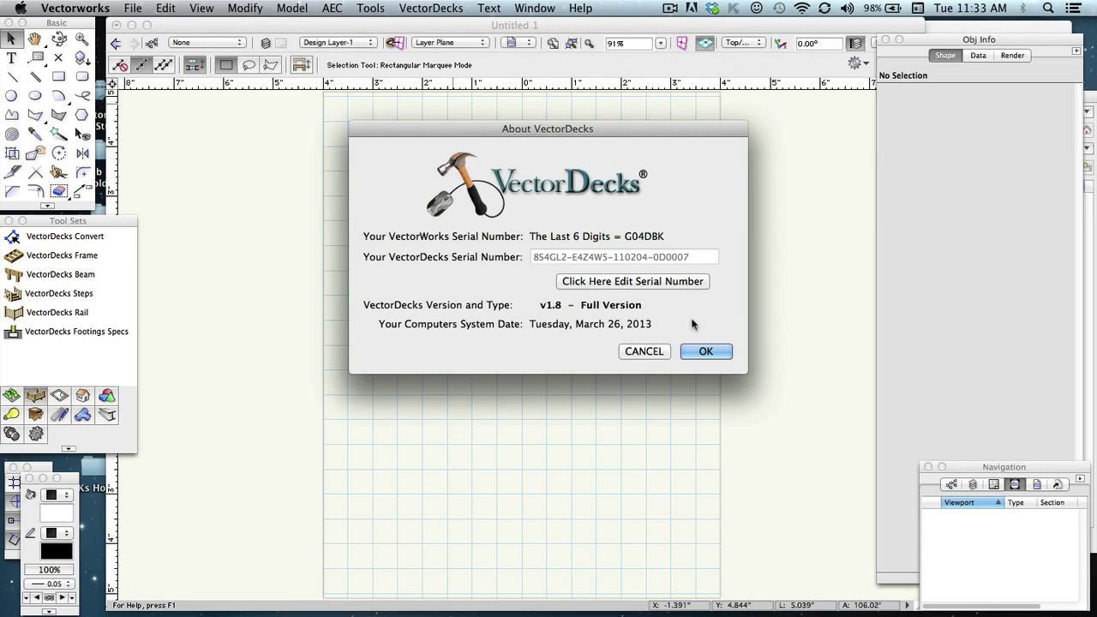
left_click(703, 351)
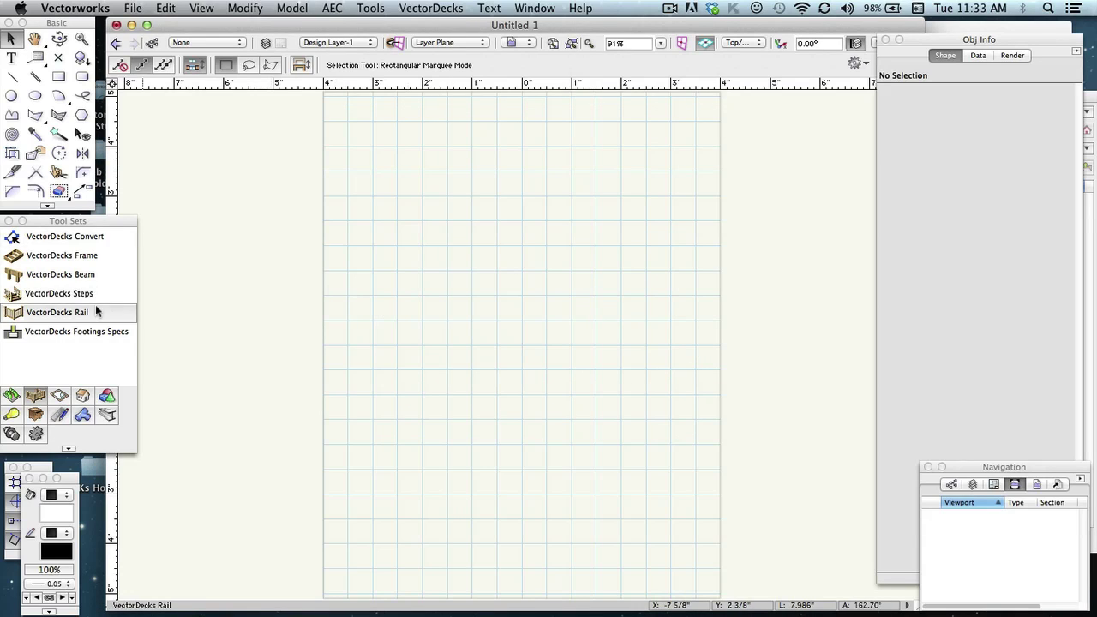